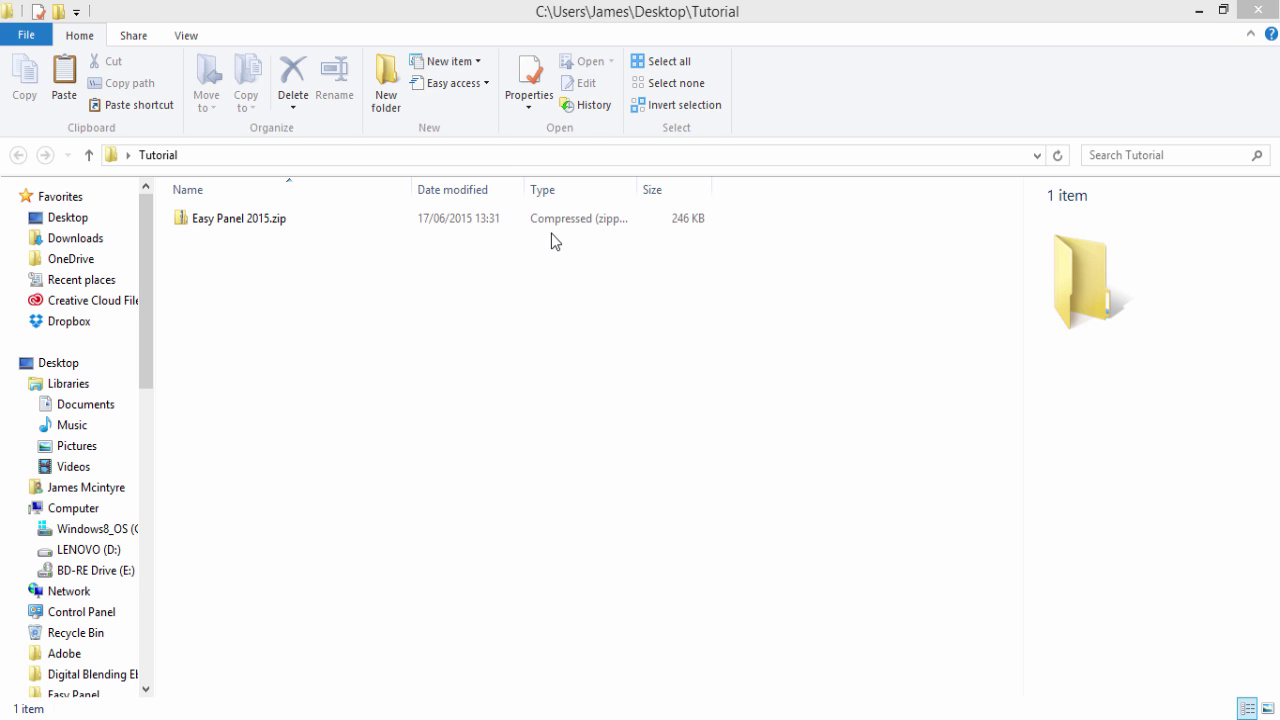
- Extract Easy Panel 2015.zip, open the extracted folder and select Auto Install EP 2015.zxp
{"action": "right_click", "coordinate": [241, 233]}
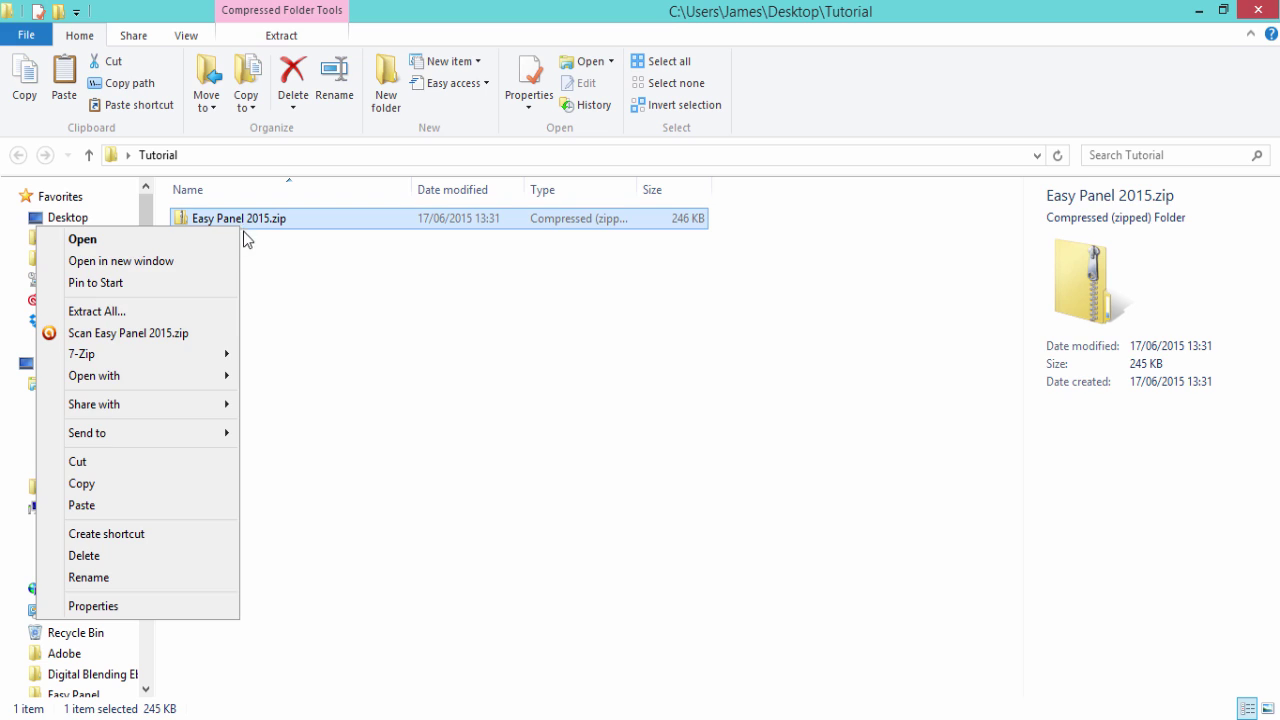
{"action": "left_click", "coordinate": [186, 311]}
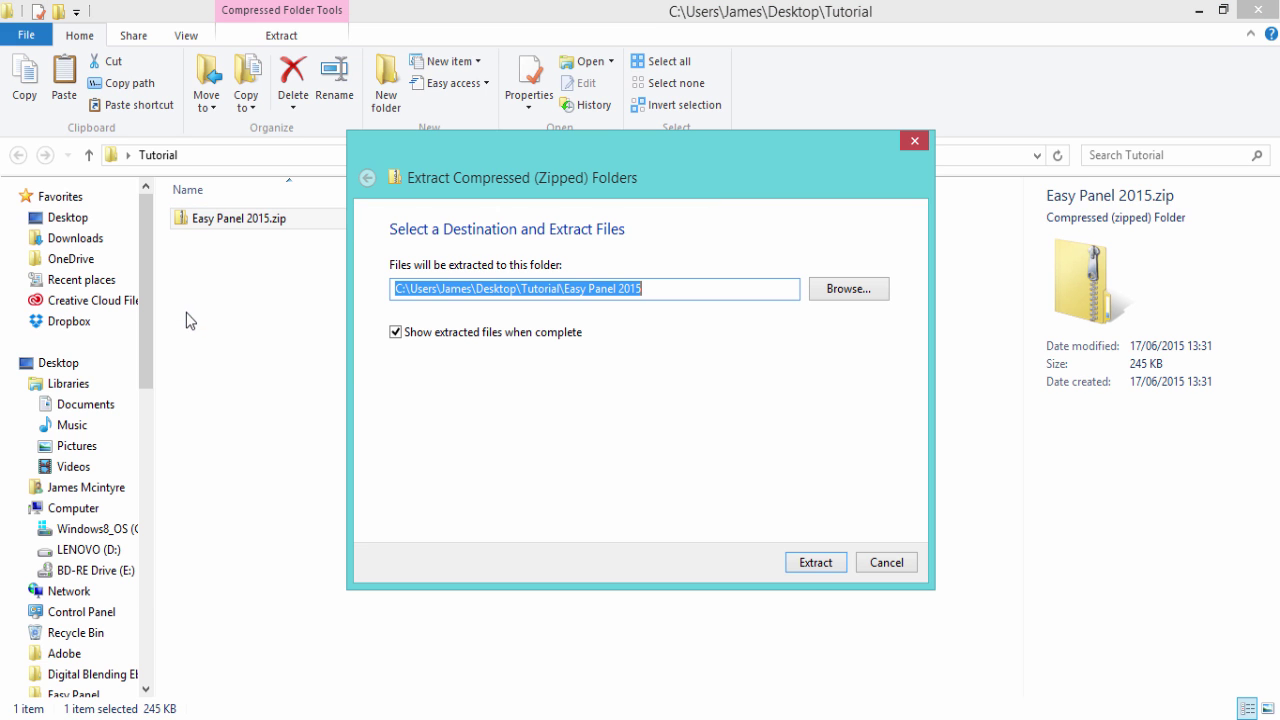
{"action": "left_click", "coordinate": [812, 562]}
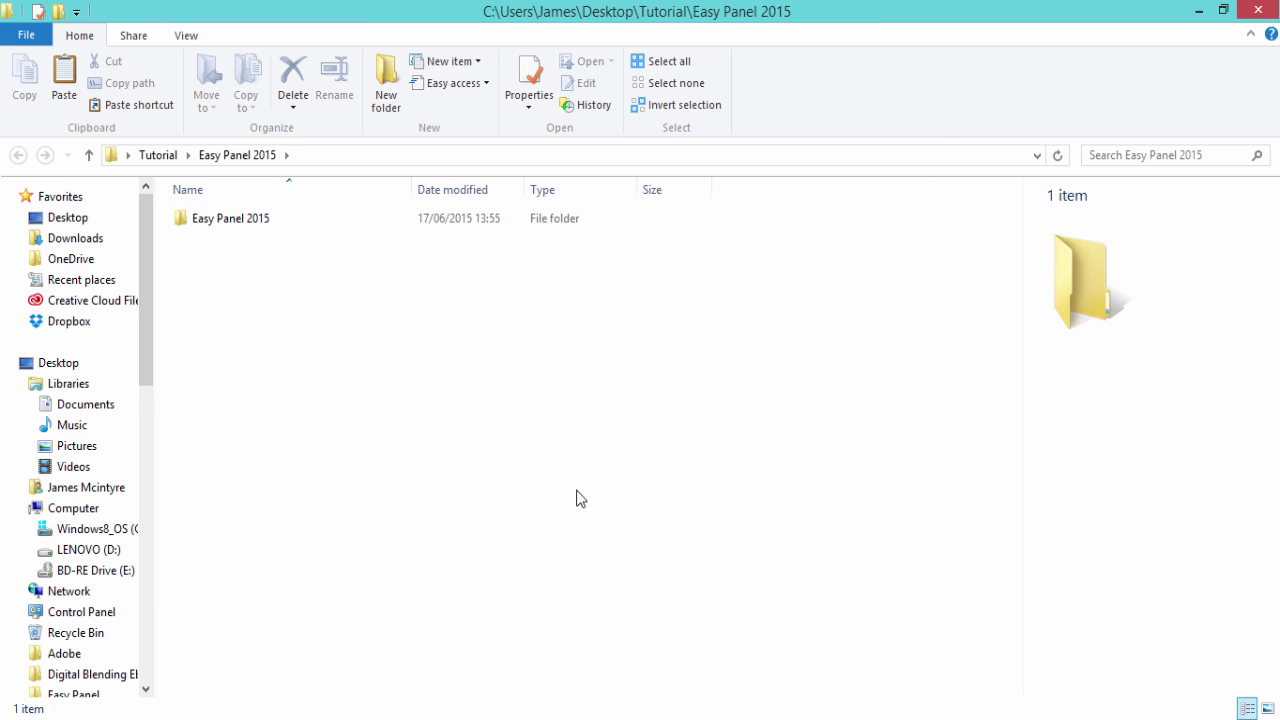
{"action": "double_click", "coordinate": [229, 228]}
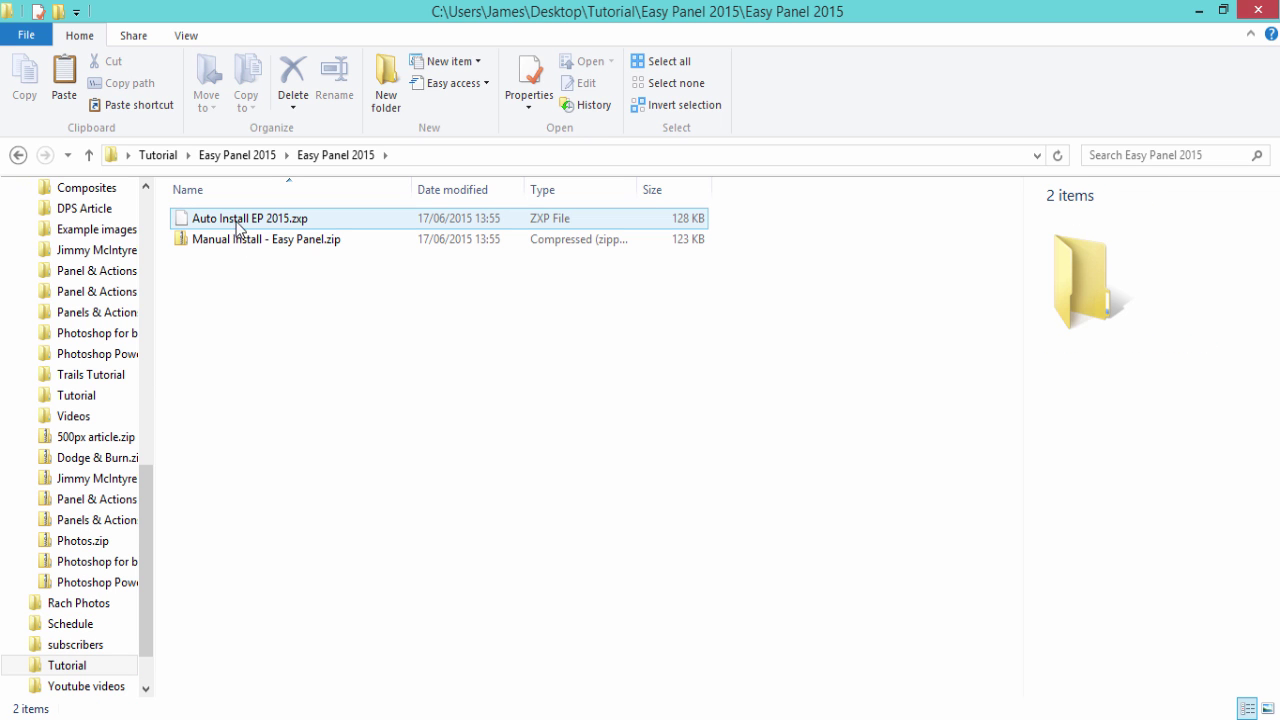
{"action": "left_click", "coordinate": [258, 222]}
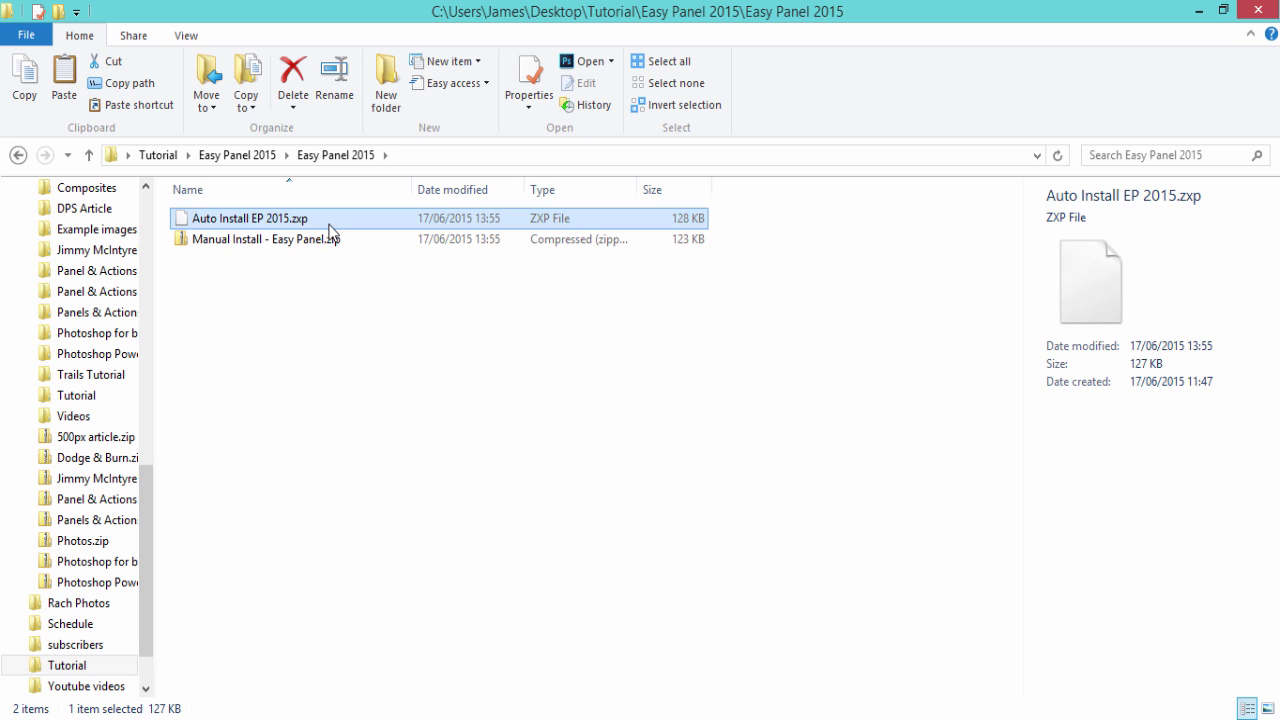
- Install Auto Install EP 2015.zxp, accepting the disclaimer and the unverified-publisher warning
{"action": "key", "text": "Return"}
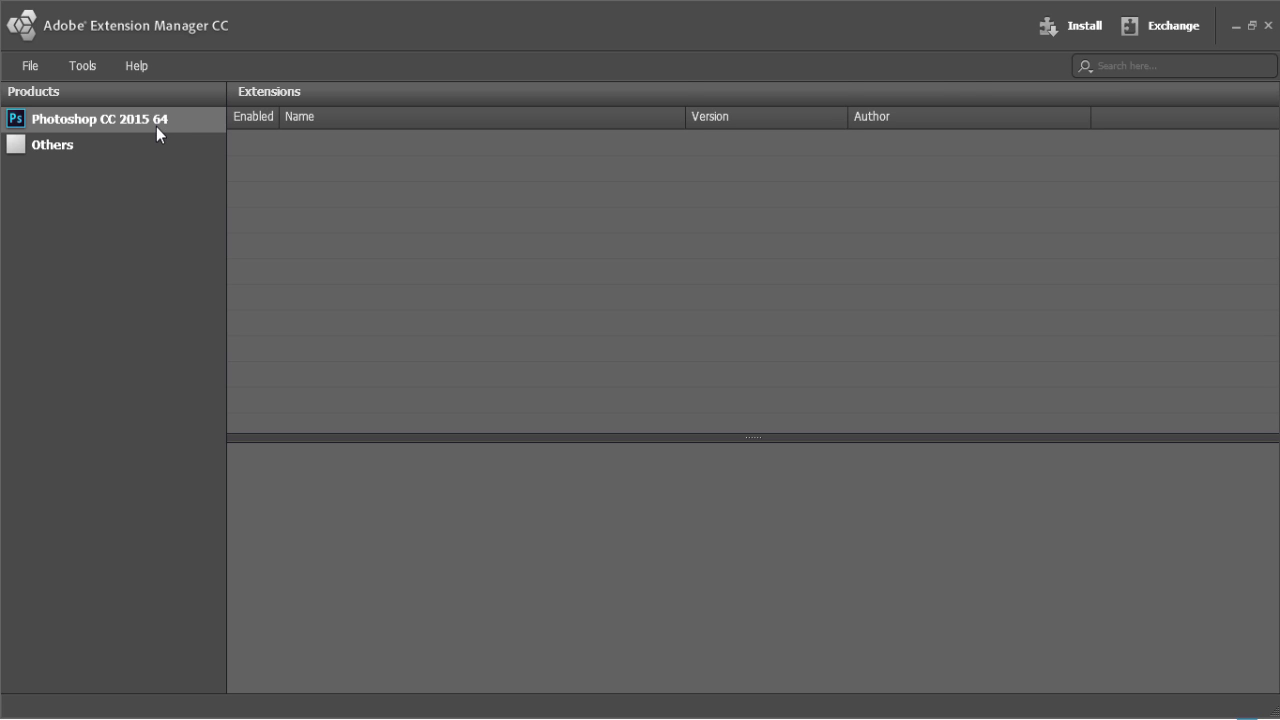
{"action": "left_click", "coordinate": [1077, 34]}
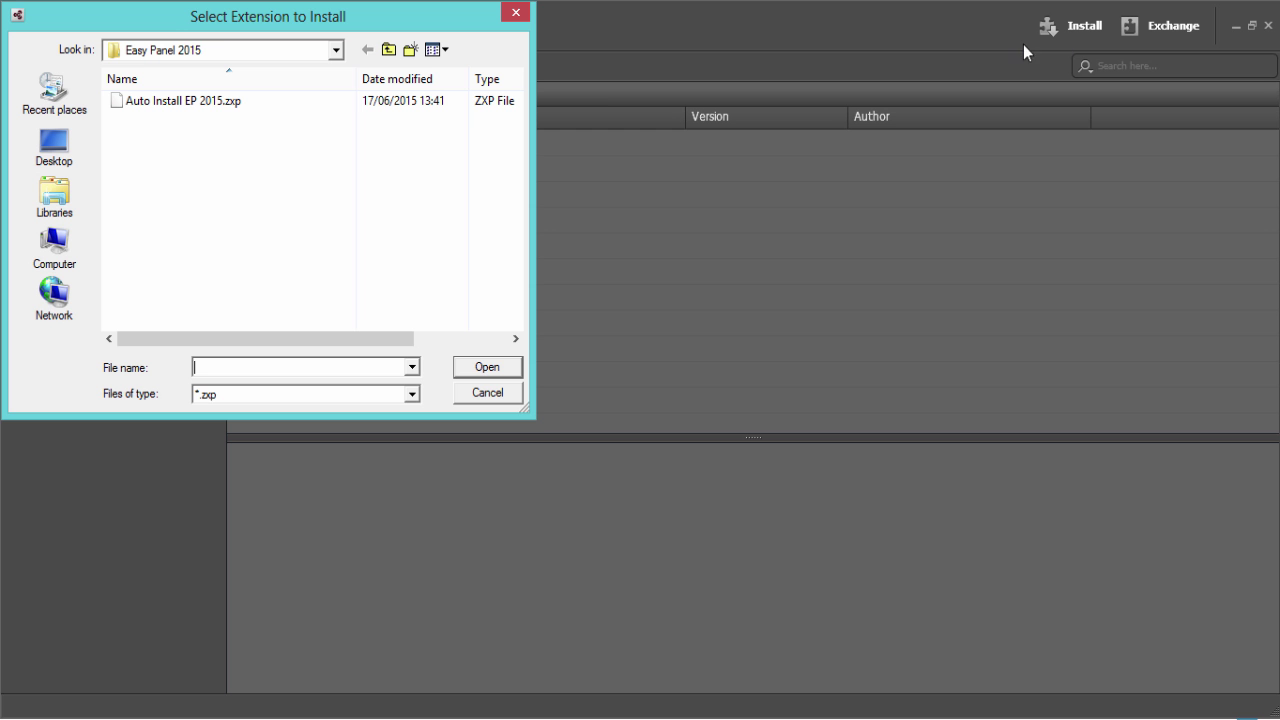
{"action": "left_click", "coordinate": [185, 104]}
{"action": "double_click", "coordinate": [180, 104]}
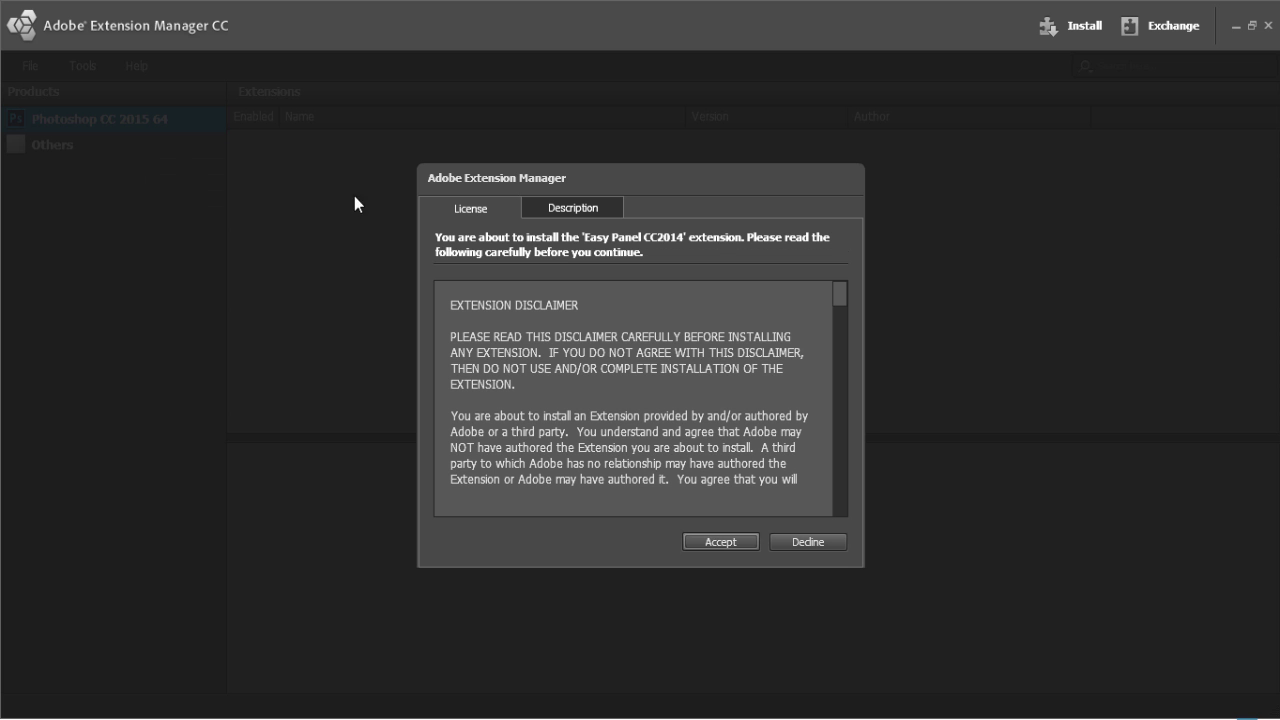
{"action": "left_click", "coordinate": [701, 544]}
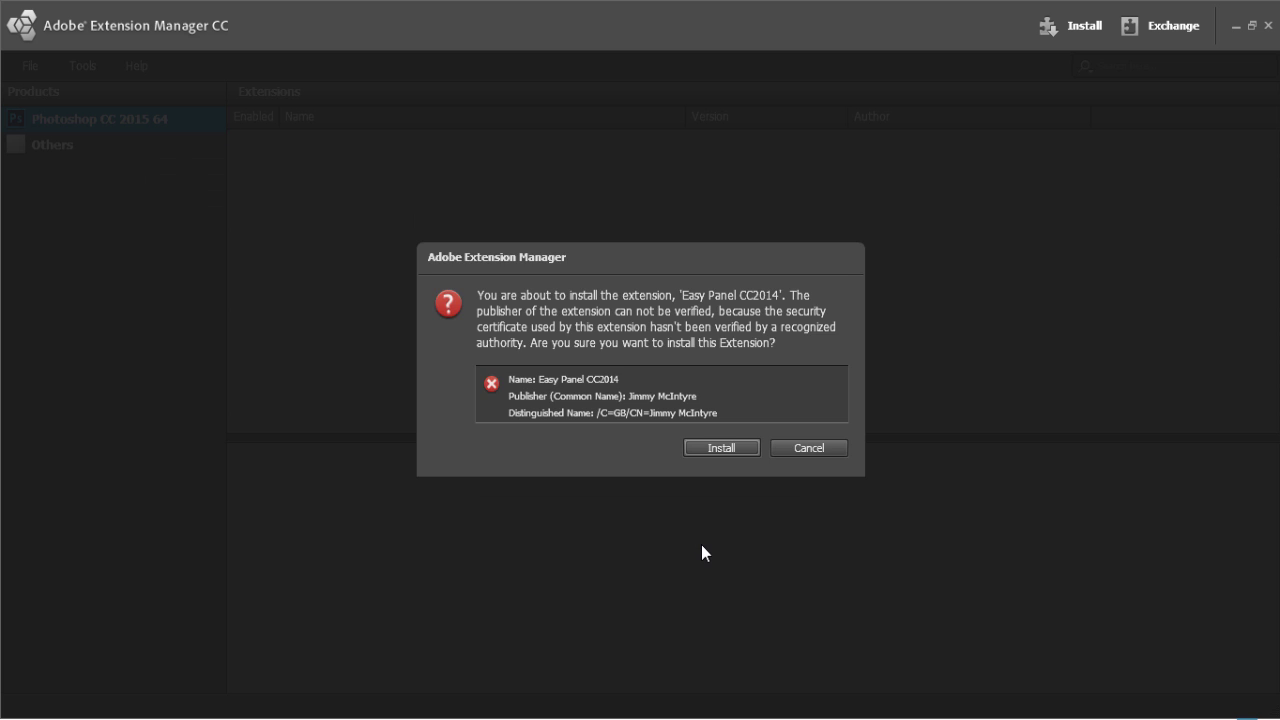
{"action": "left_click", "coordinate": [717, 454]}
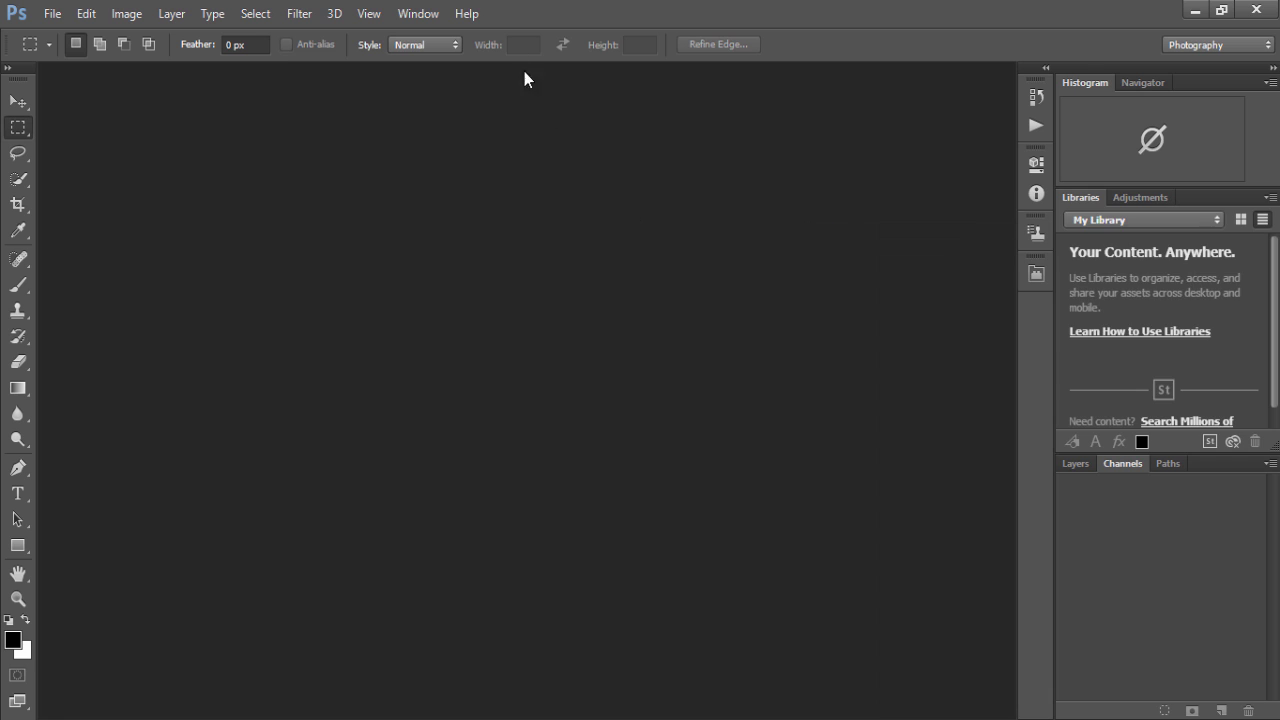
- Open Easy Panel from Window > Extensions to check it, then collapse it
{"action": "left_click", "coordinate": [418, 14]}
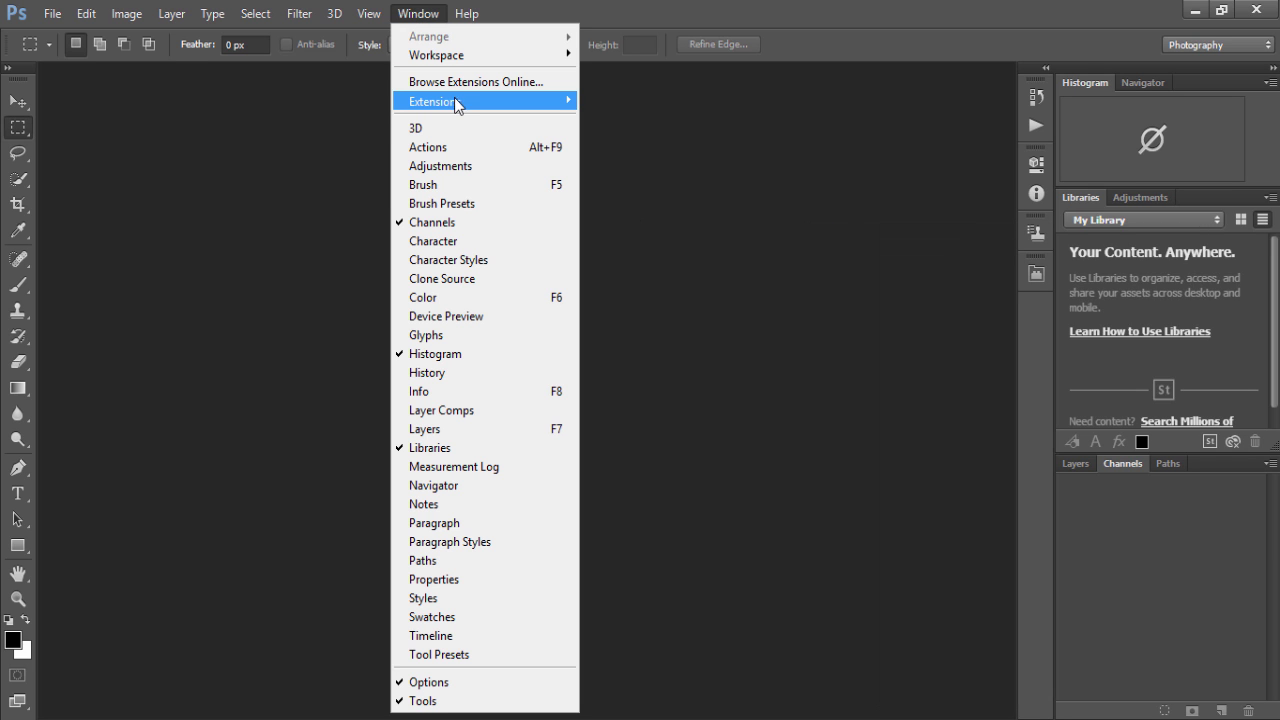
{"action": "mouse_move", "coordinate": [459, 103]}
{"action": "left_click", "coordinate": [328, 122]}
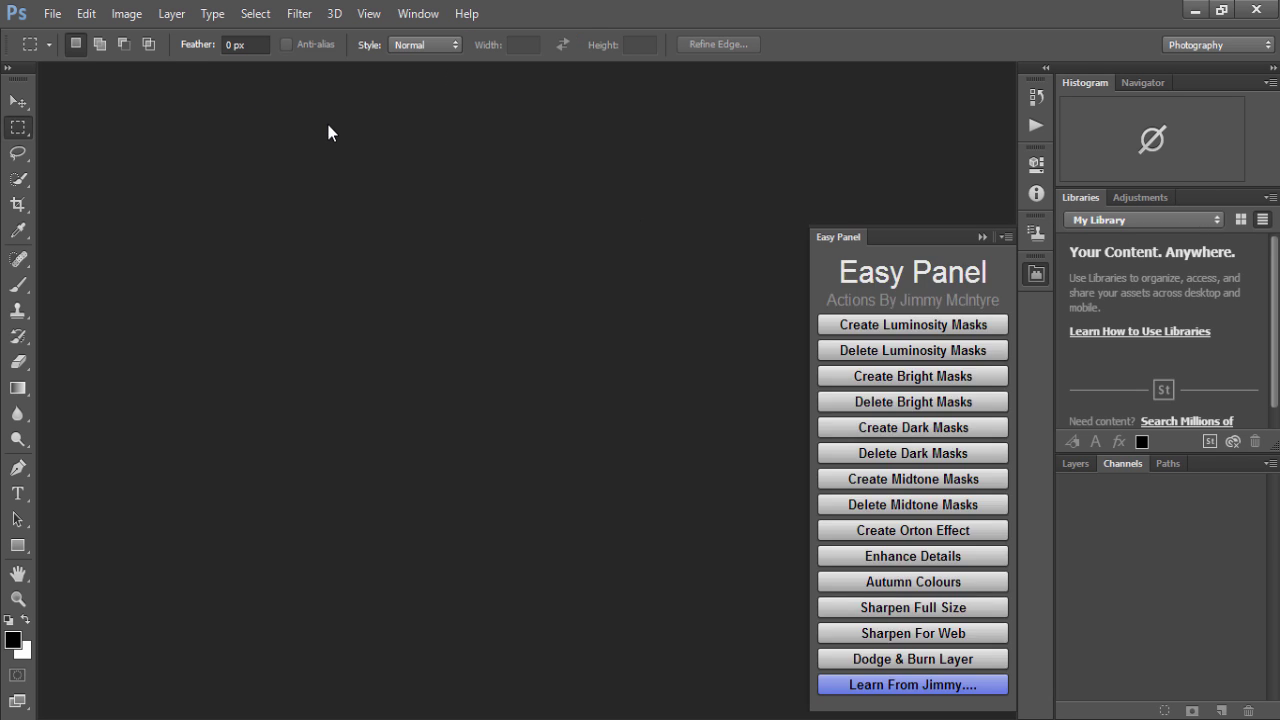
{"action": "left_click", "coordinate": [979, 236]}
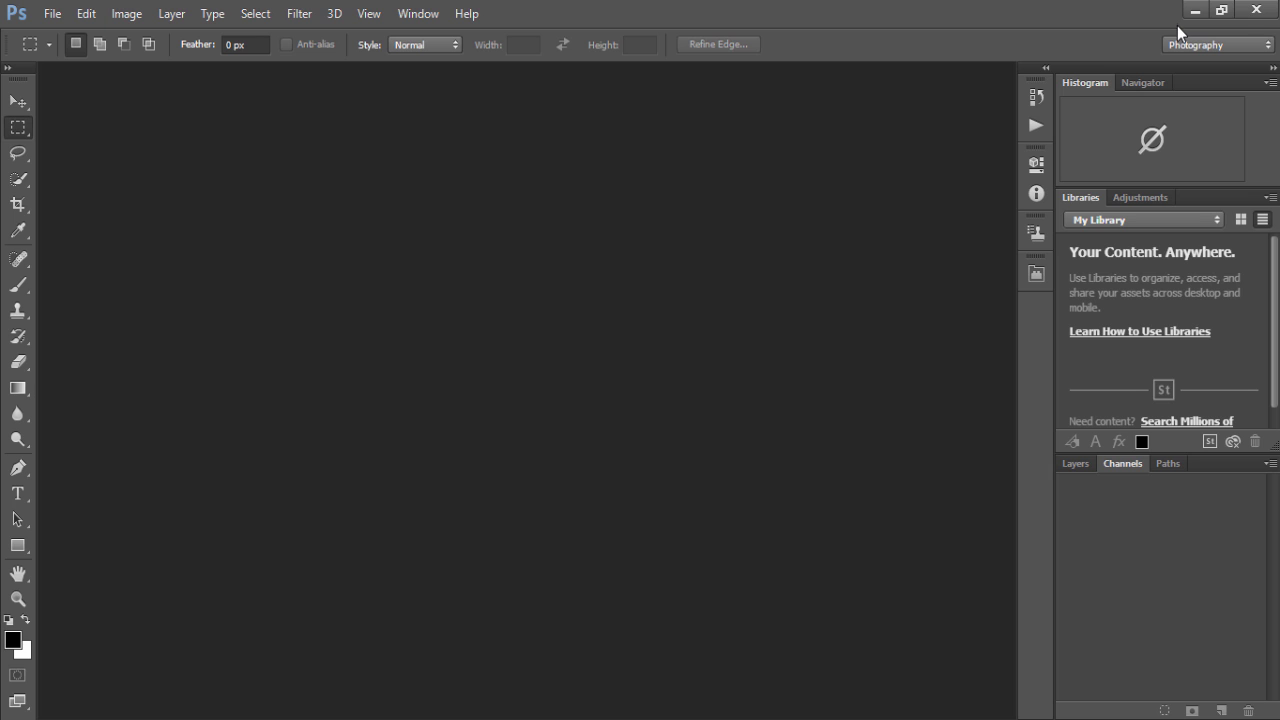
- Quit Photoshop and remove the Easy Panel CC2014 extension, confirming with Yes
{"action": "left_click", "coordinate": [1256, 10]}
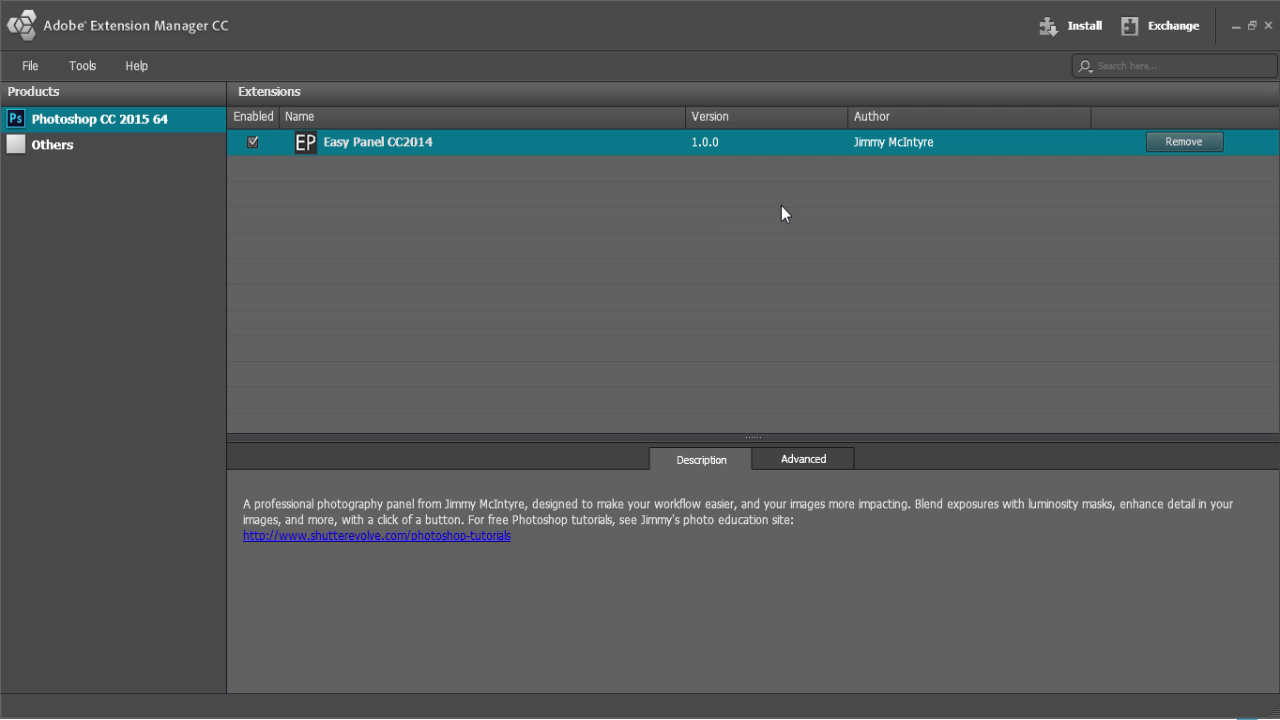
{"action": "left_click", "coordinate": [1168, 143]}
{"action": "left_click", "coordinate": [668, 437]}
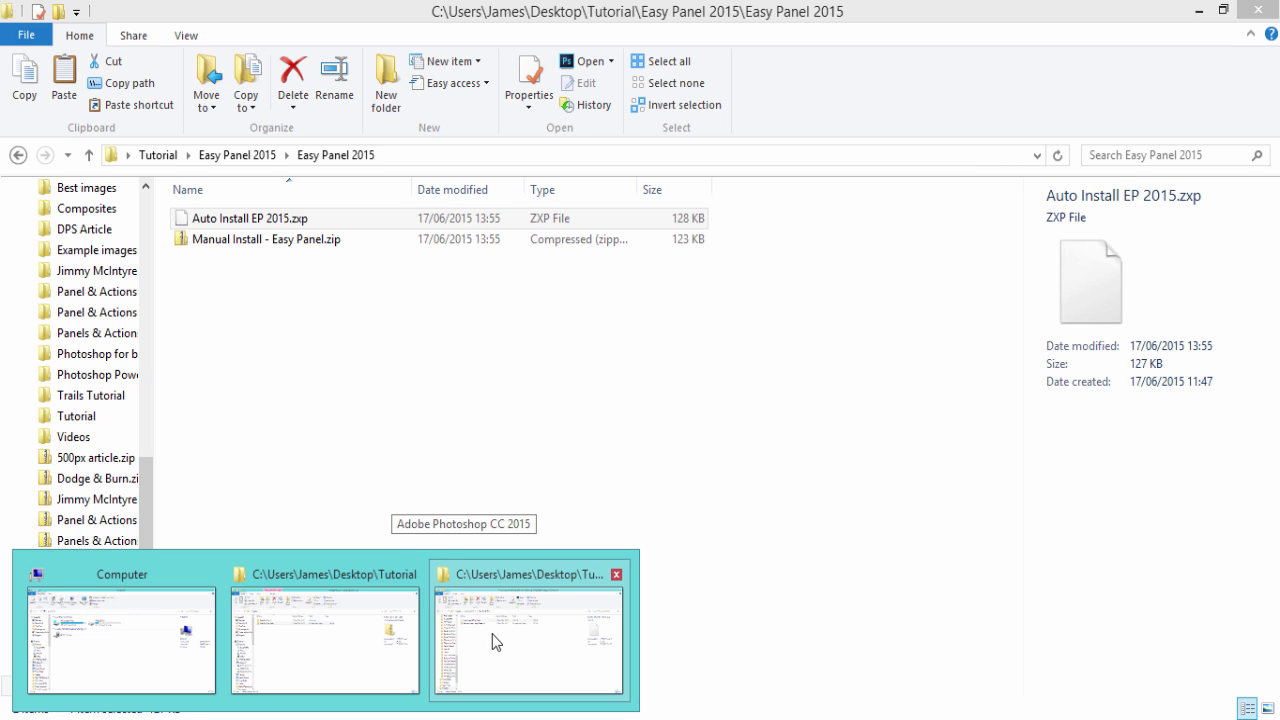
- Extract Manual Install - Easy Panel.zip and look inside the extracted folder
{"action": "left_click", "coordinate": [492, 634]}
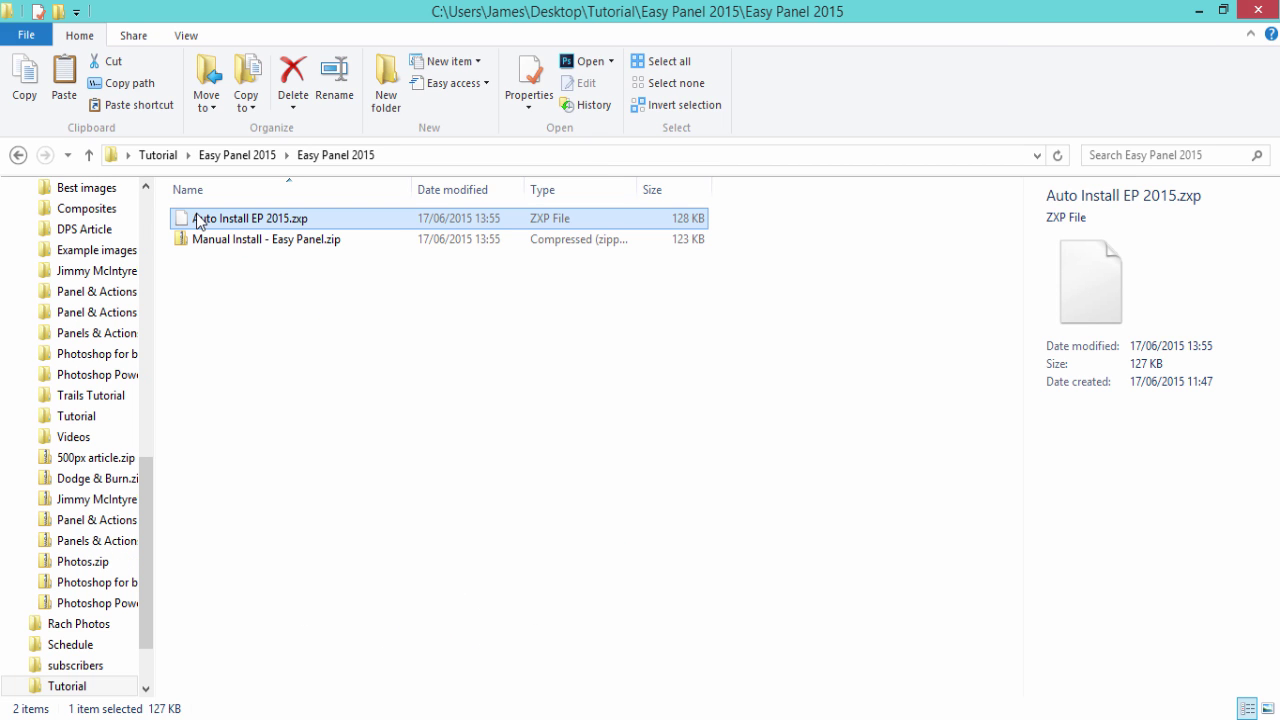
{"action": "left_click", "coordinate": [242, 243]}
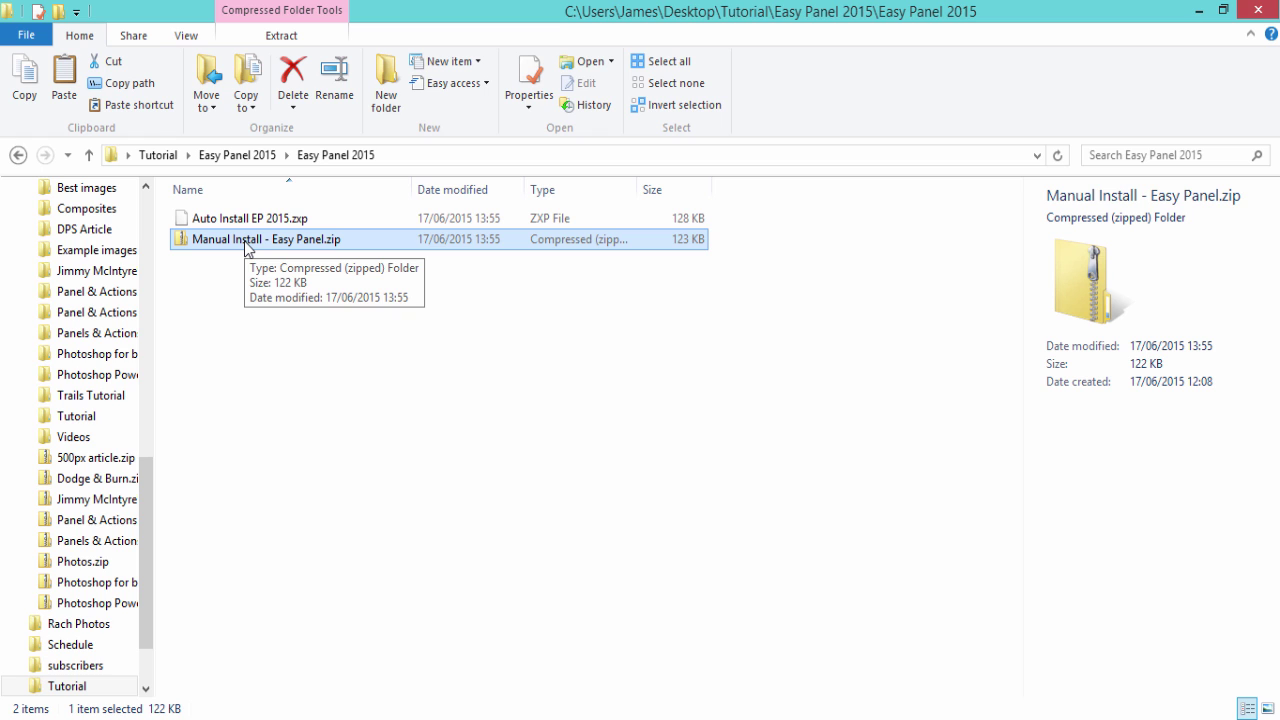
{"action": "right_click", "coordinate": [246, 244]}
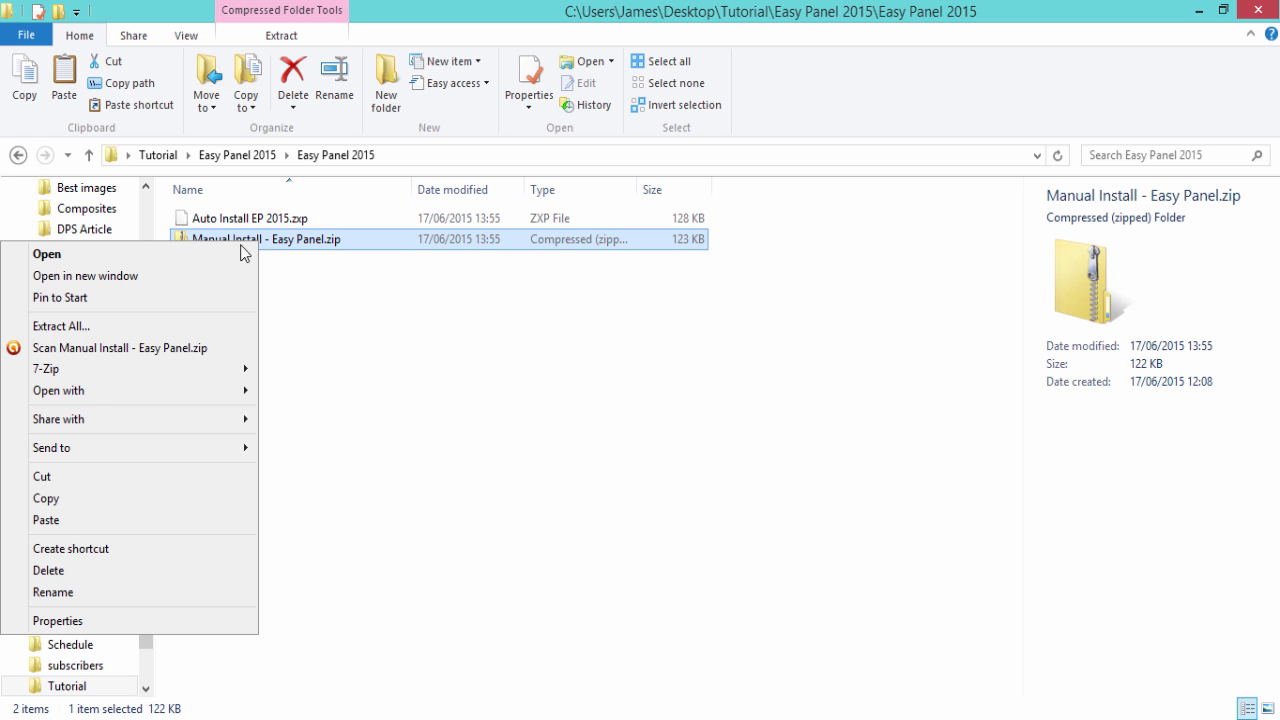
{"action": "left_click", "coordinate": [213, 326]}
{"action": "left_click", "coordinate": [809, 561]}
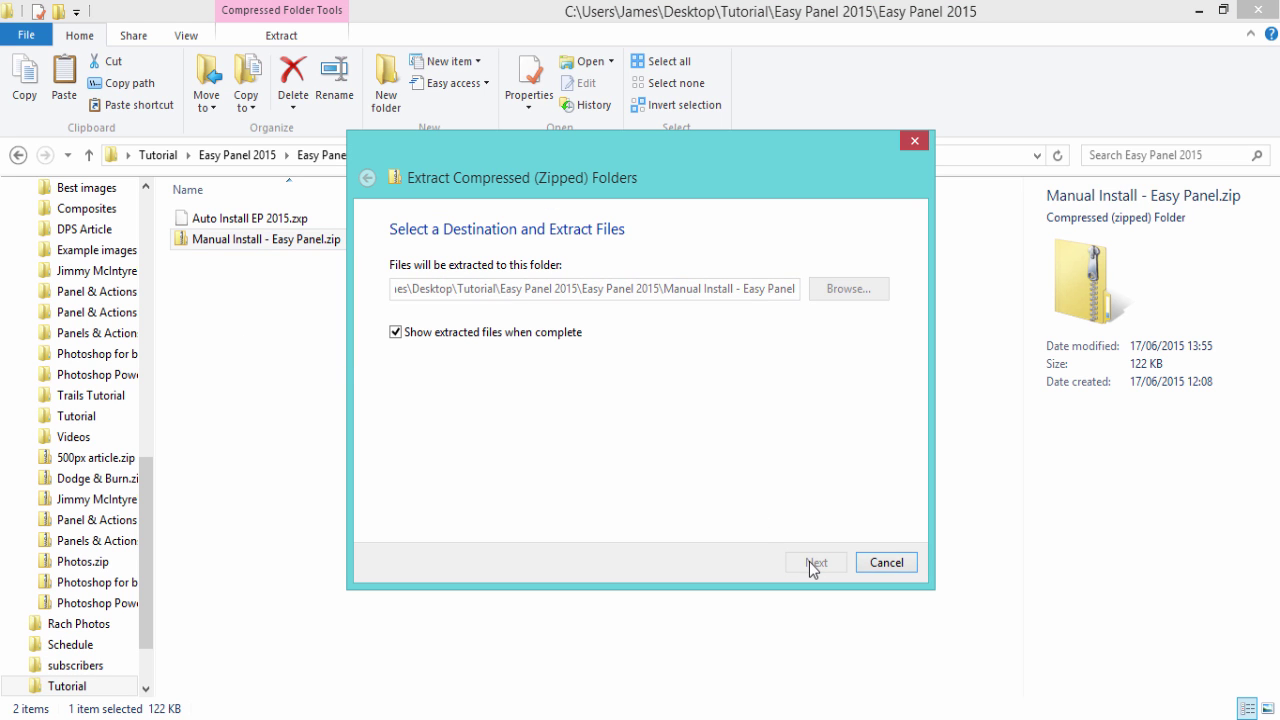
{"action": "double_click", "coordinate": [229, 220]}
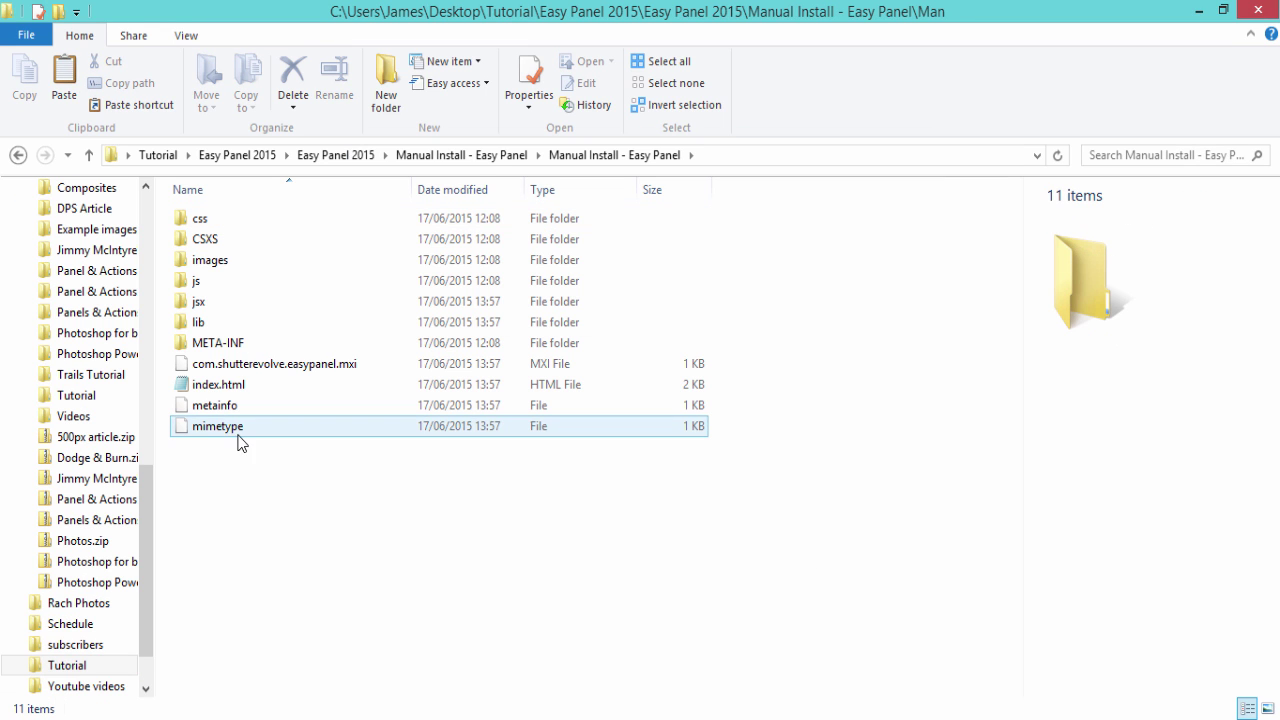
- Copy the Manual Install - Easy Panel folder from its parent folder
{"action": "left_click", "coordinate": [20, 157]}
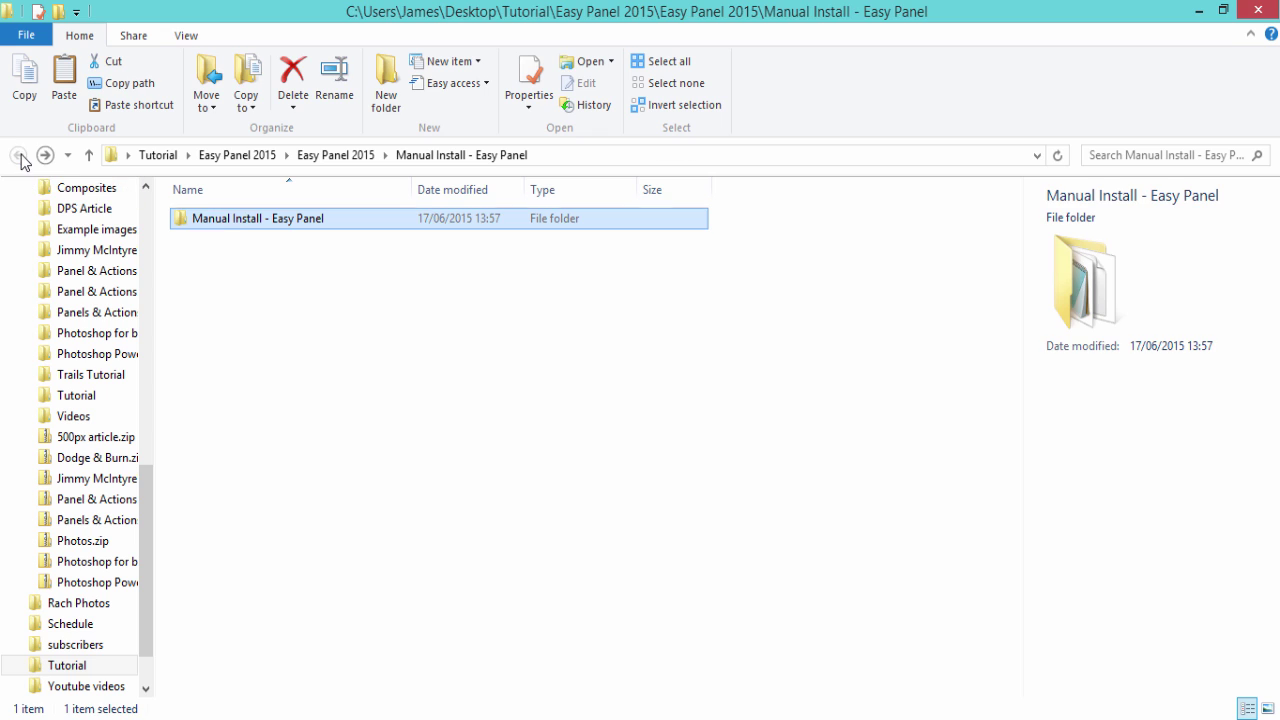
{"action": "right_click", "coordinate": [234, 224]}
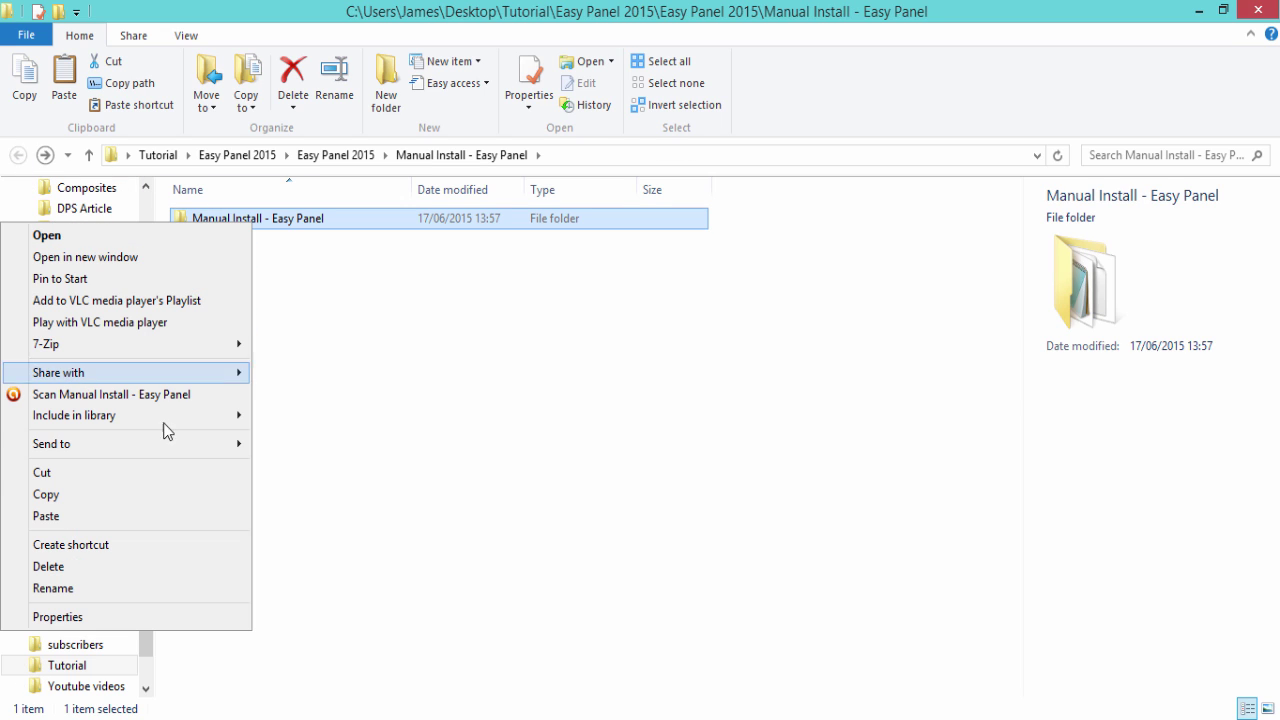
{"action": "left_click", "coordinate": [164, 497]}
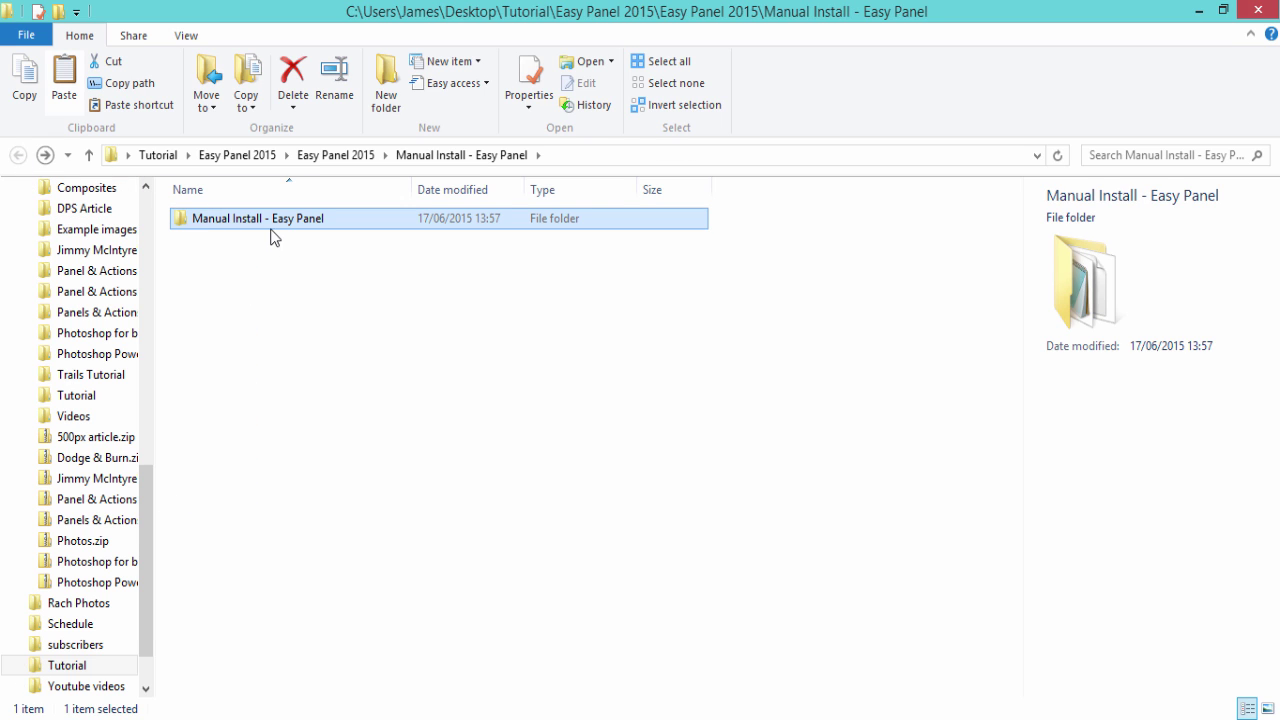
{"action": "right_click", "coordinate": [271, 230]}
{"action": "left_click", "coordinate": [165, 498]}
- Navigate to C:\Program Files (x86)\Common Files\Adobe\CEP\extensions
{"action": "left_click", "coordinate": [200, 719]}
{"action": "left_click", "coordinate": [117, 630]}
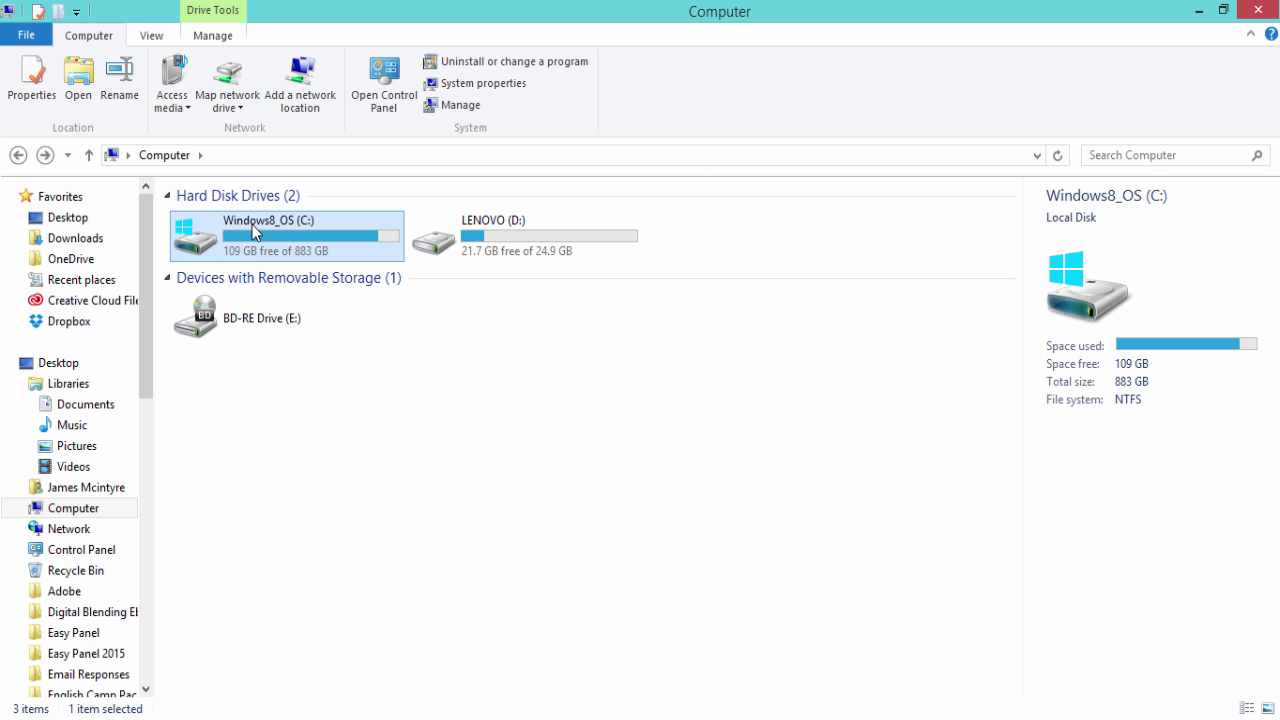
{"action": "double_click", "coordinate": [256, 241]}
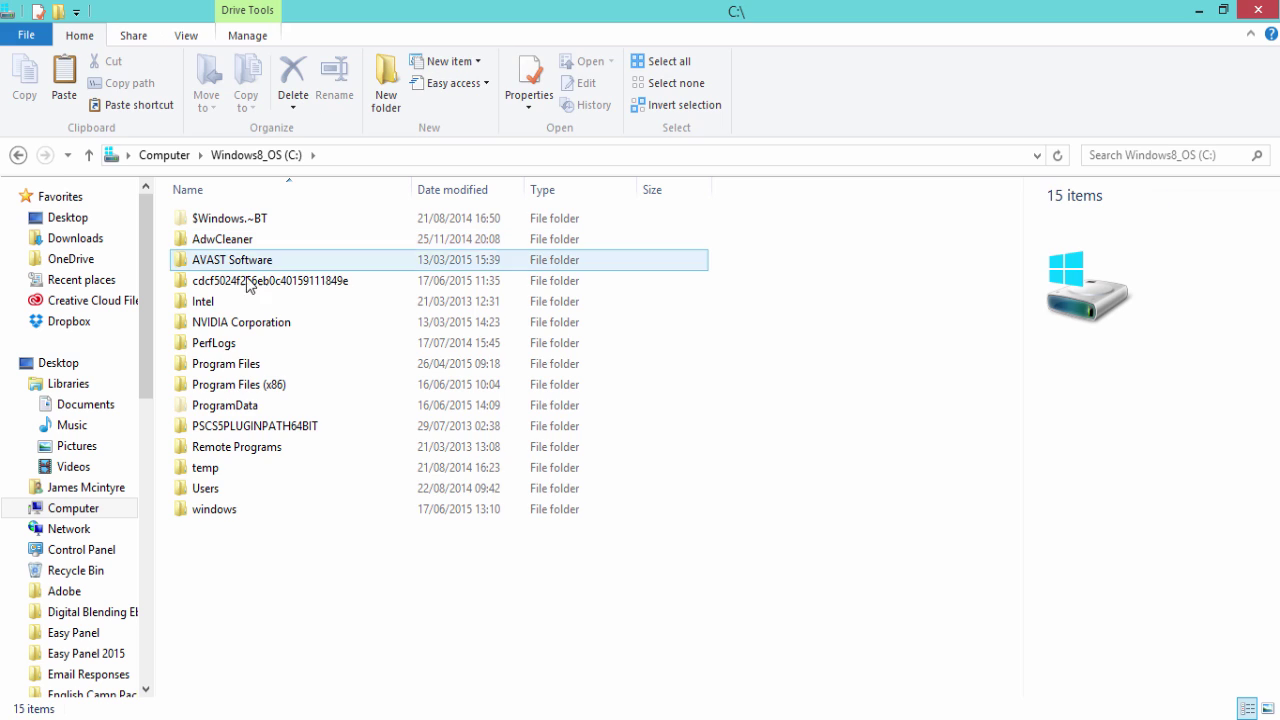
{"action": "left_click", "coordinate": [255, 369]}
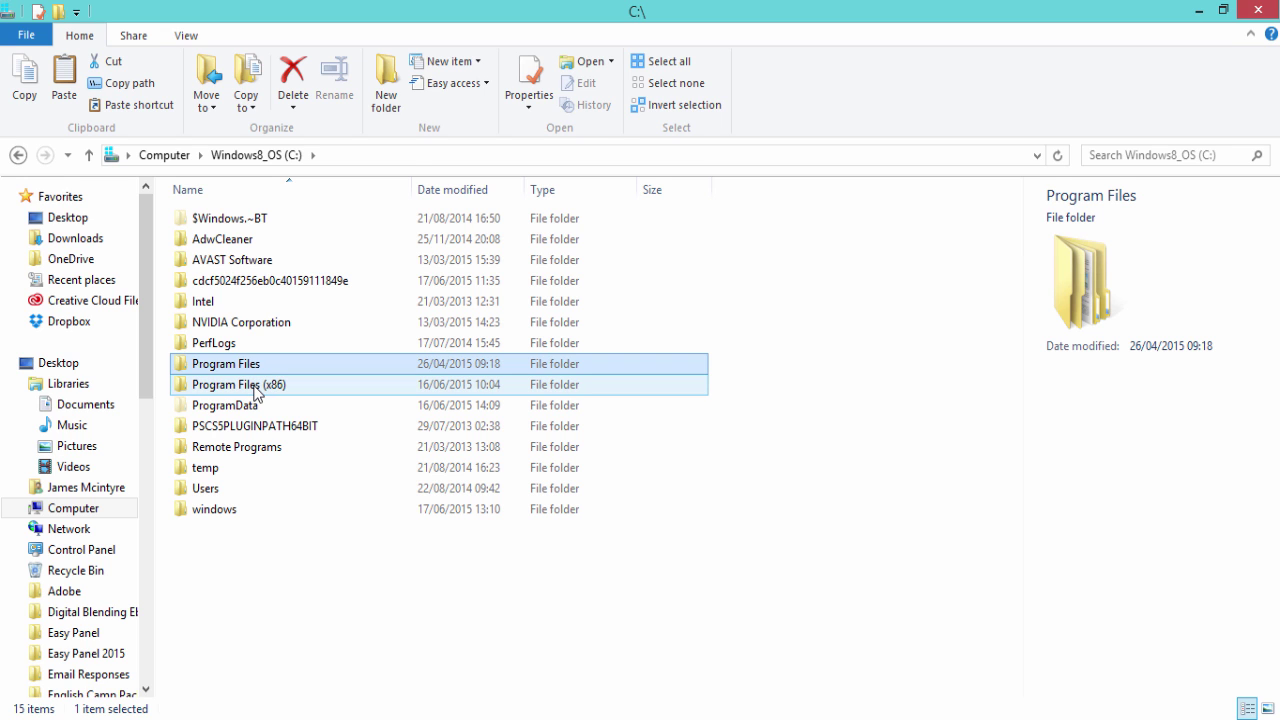
{"action": "double_click", "coordinate": [255, 390]}
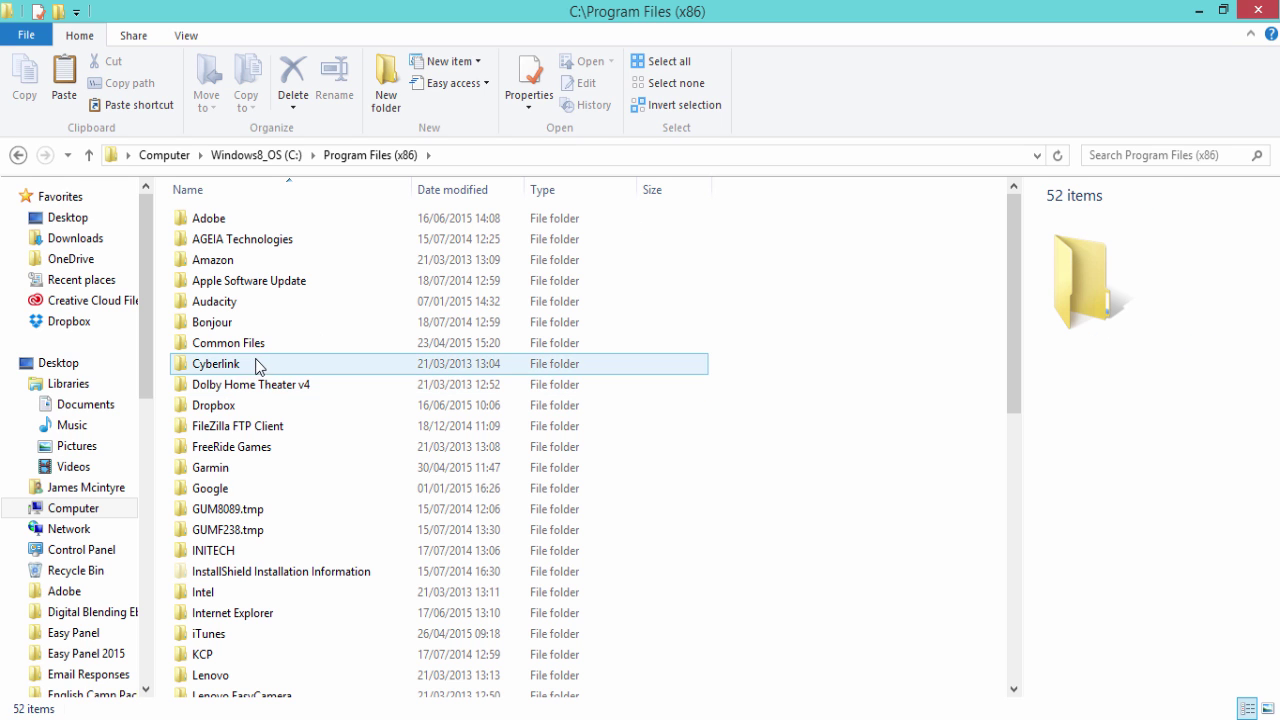
{"action": "double_click", "coordinate": [255, 343]}
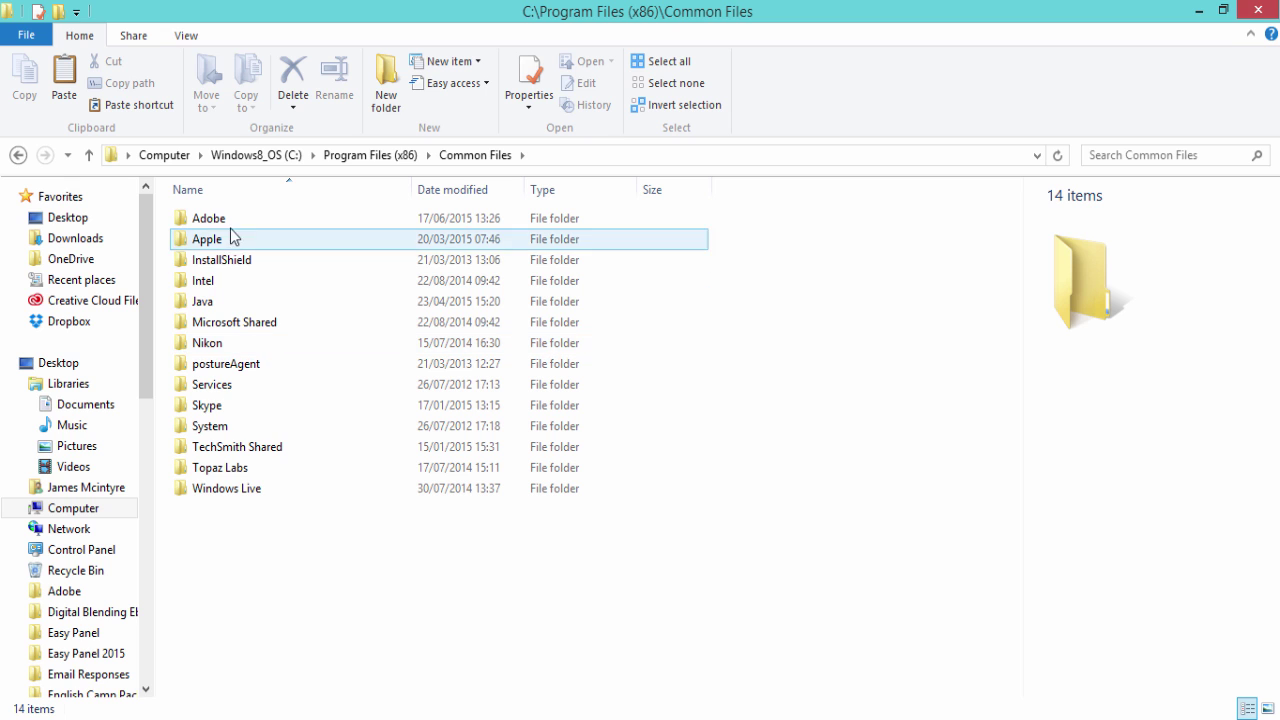
{"action": "double_click", "coordinate": [233, 221]}
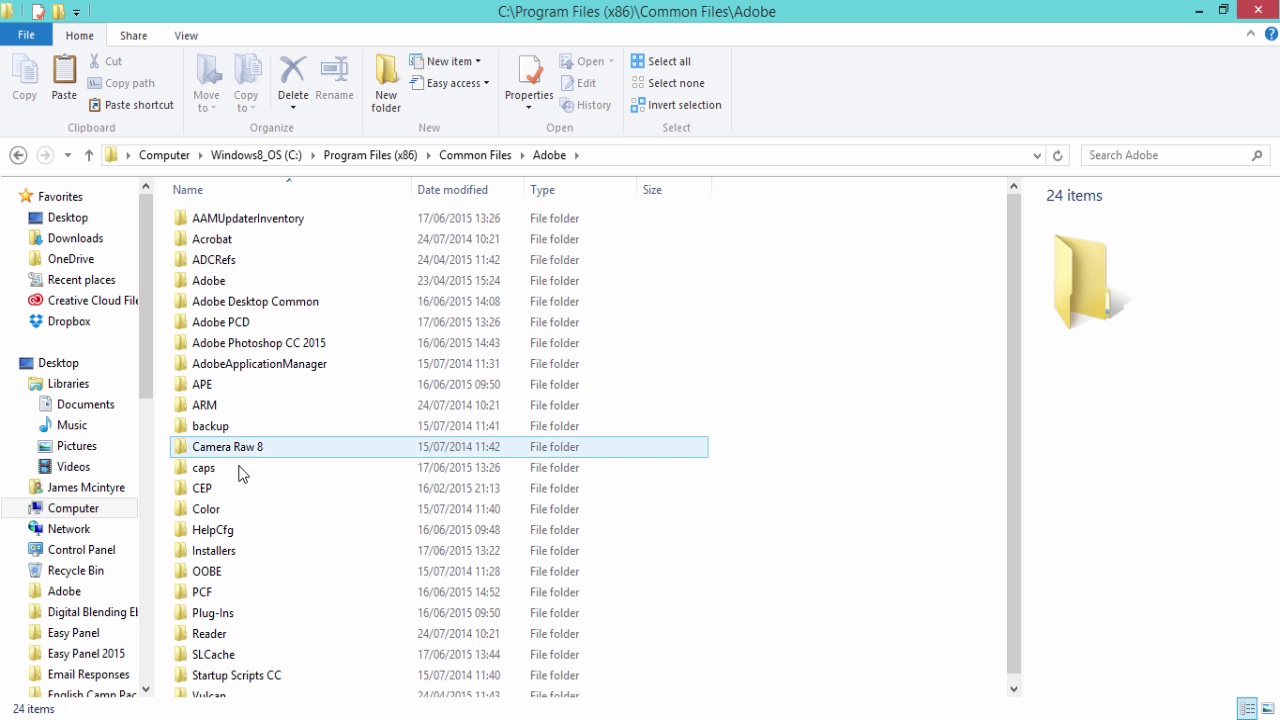
{"action": "double_click", "coordinate": [238, 488]}
{"action": "double_click", "coordinate": [212, 220]}
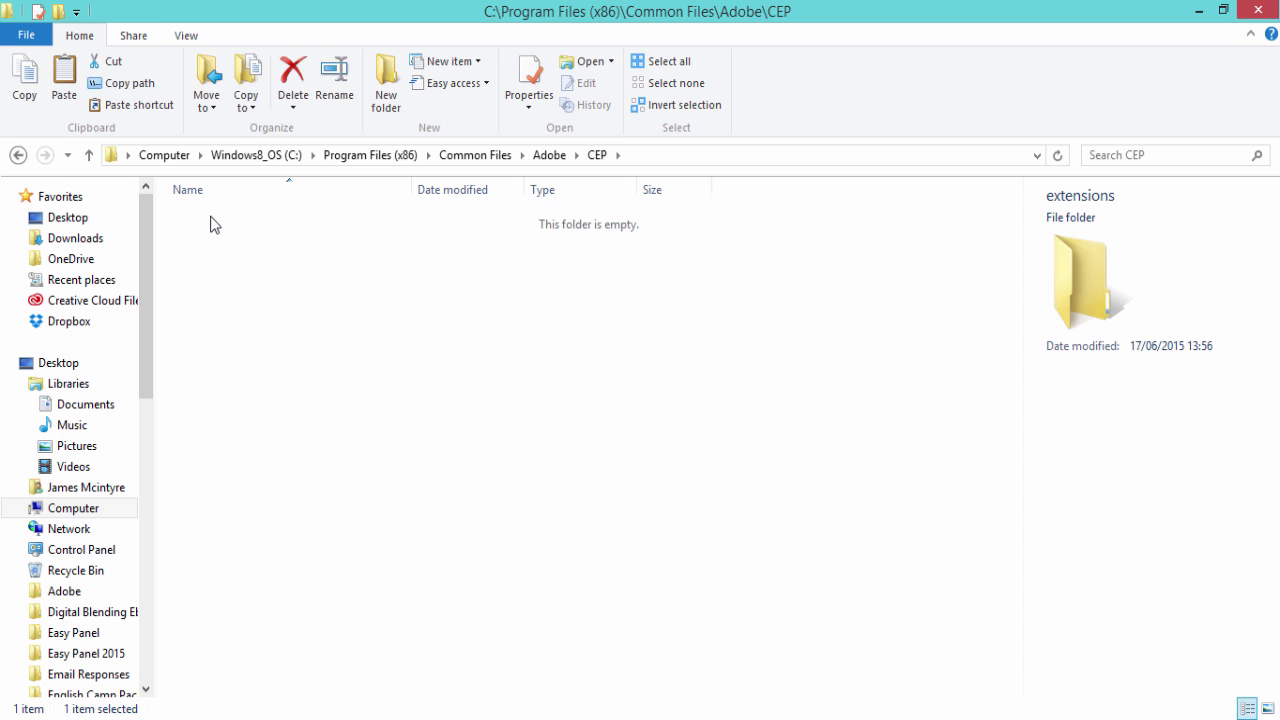
- Paste the Manual Install - Easy Panel folder there, granting administrator permission
{"action": "right_click", "coordinate": [279, 321]}
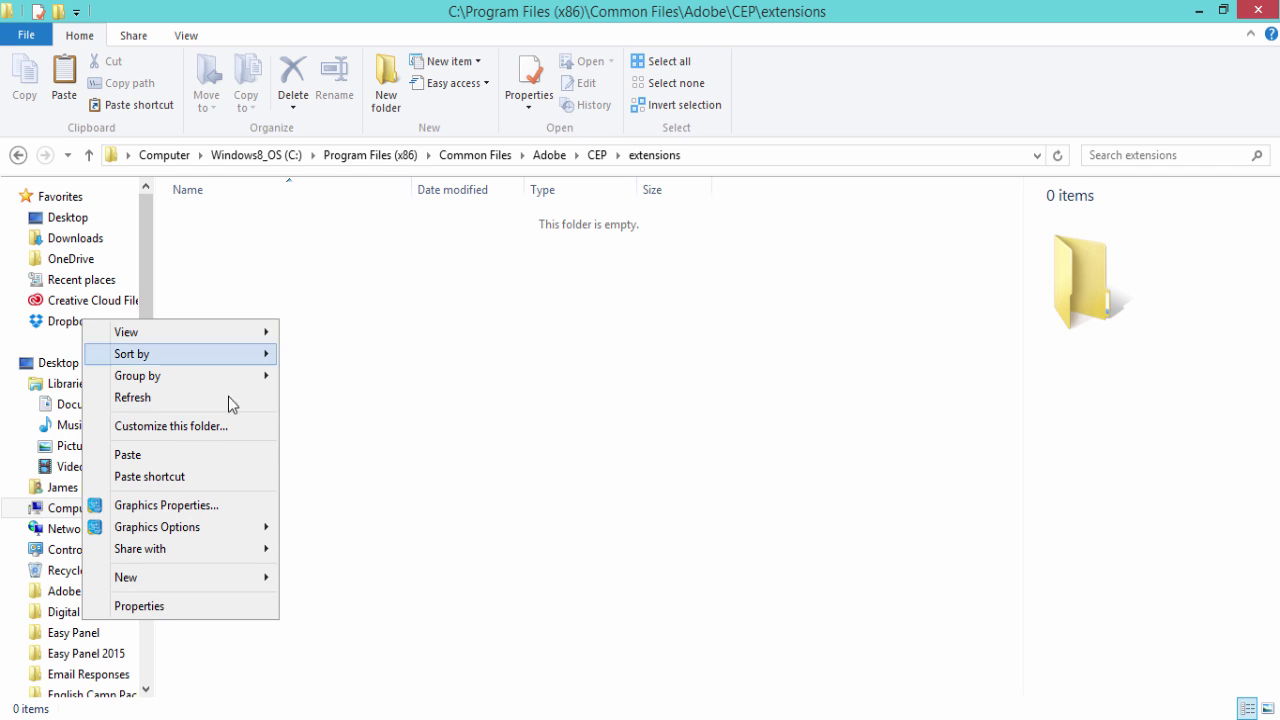
{"action": "left_click", "coordinate": [212, 452]}
{"action": "left_click", "coordinate": [566, 236]}
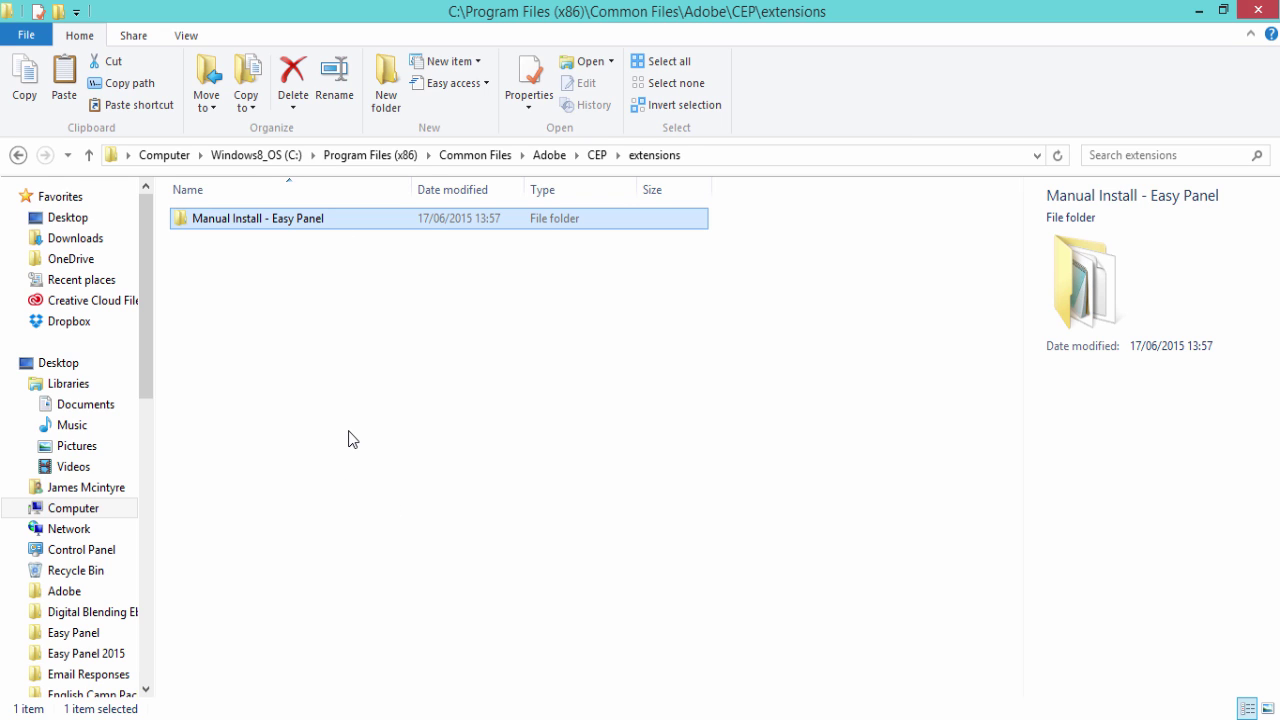
- Delete the pasted Easy Panel folder and the existing CEP folder under Adobe
{"action": "key", "text": "Delete"}
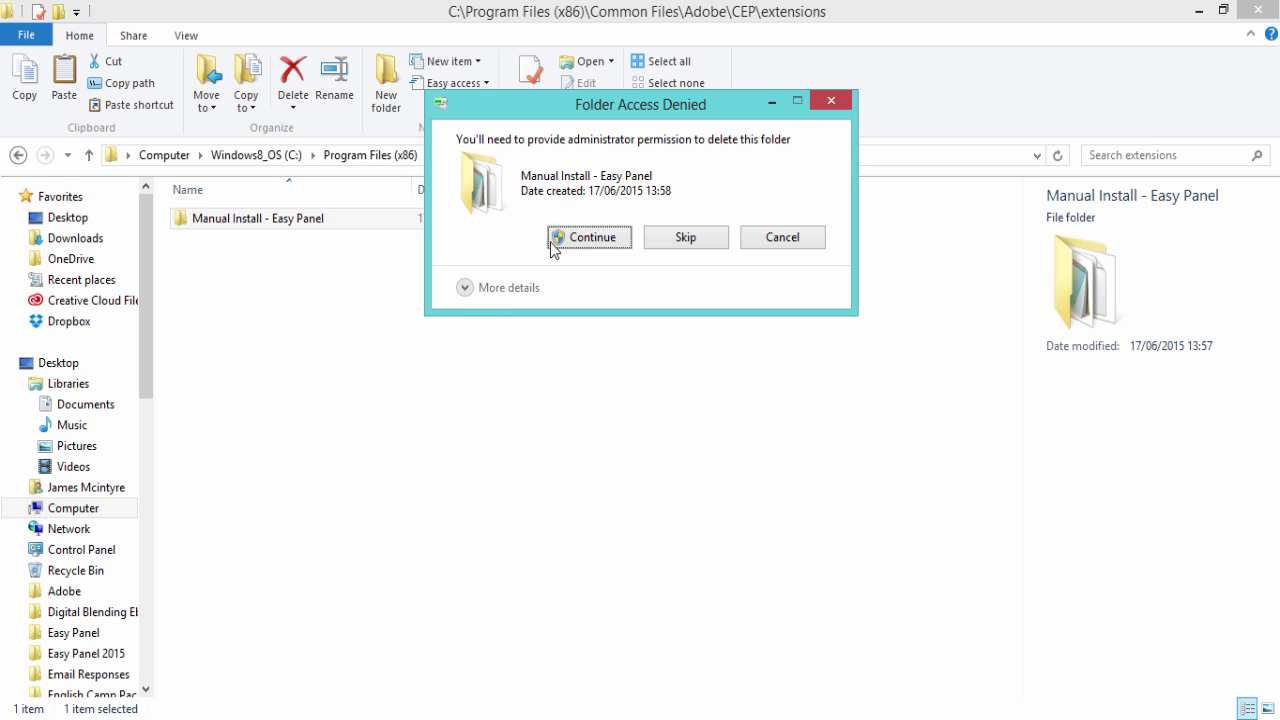
{"action": "key", "text": "Return"}
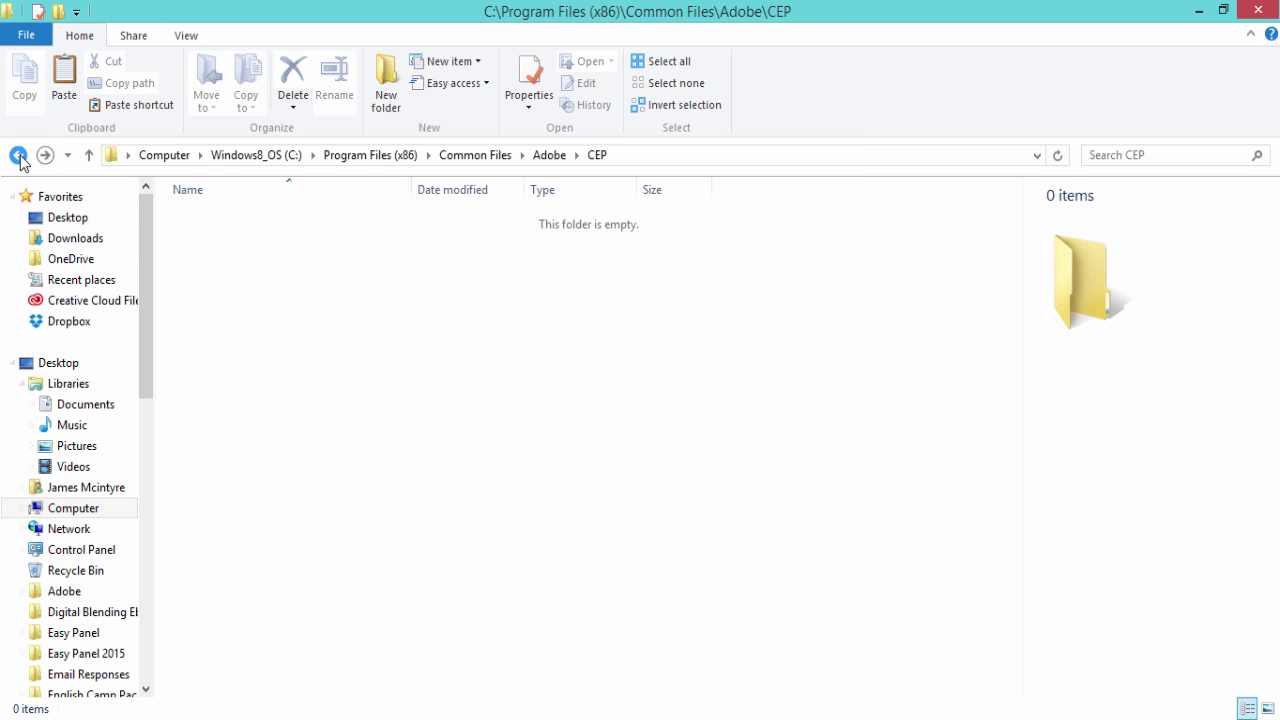
{"action": "left_click", "coordinate": [18, 155]}
{"action": "left_click", "coordinate": [18, 155]}
{"action": "right_click", "coordinate": [283, 489]}
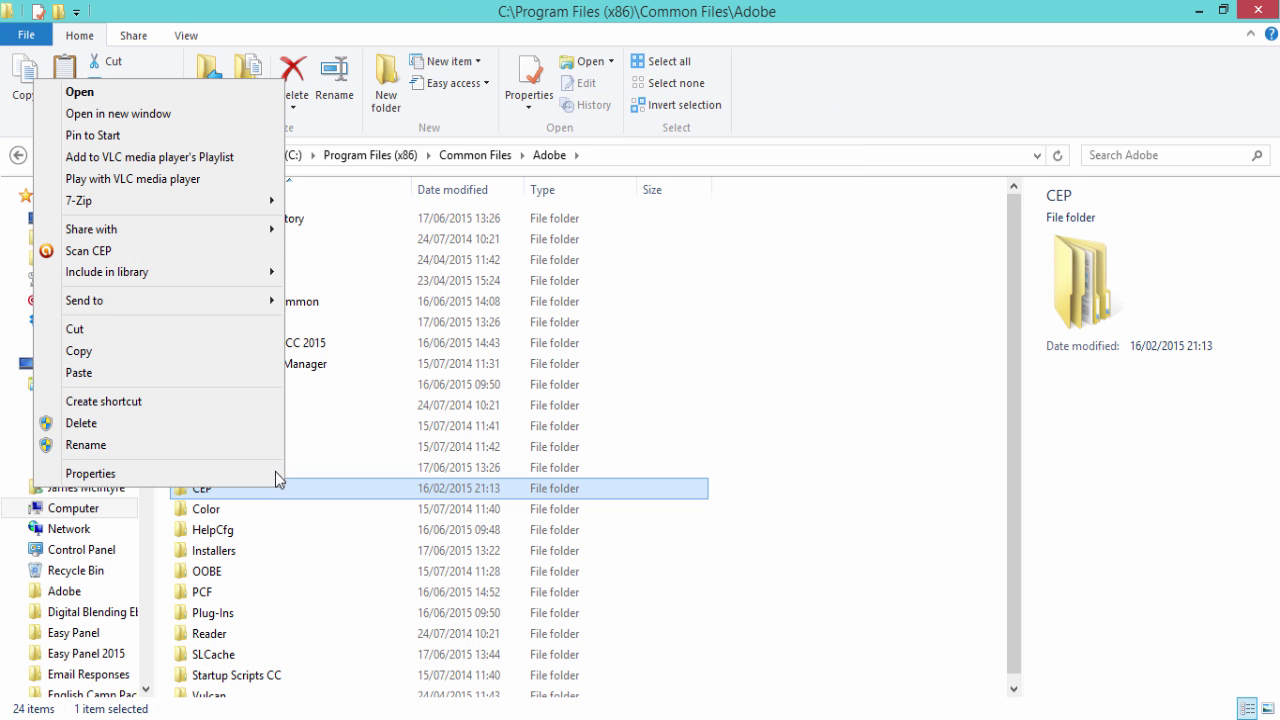
{"action": "left_click", "coordinate": [196, 423]}
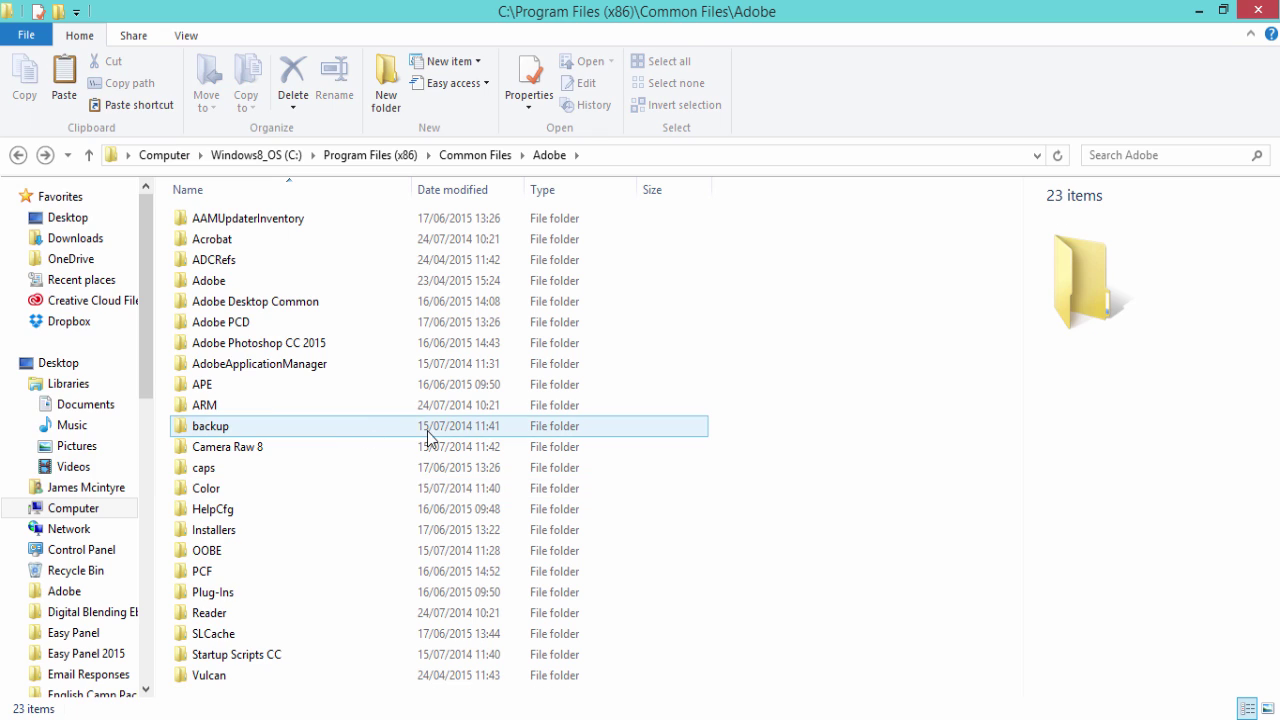
- Create a new folder named CEP inside Adobe and open it
{"action": "right_click", "coordinate": [165, 466]}
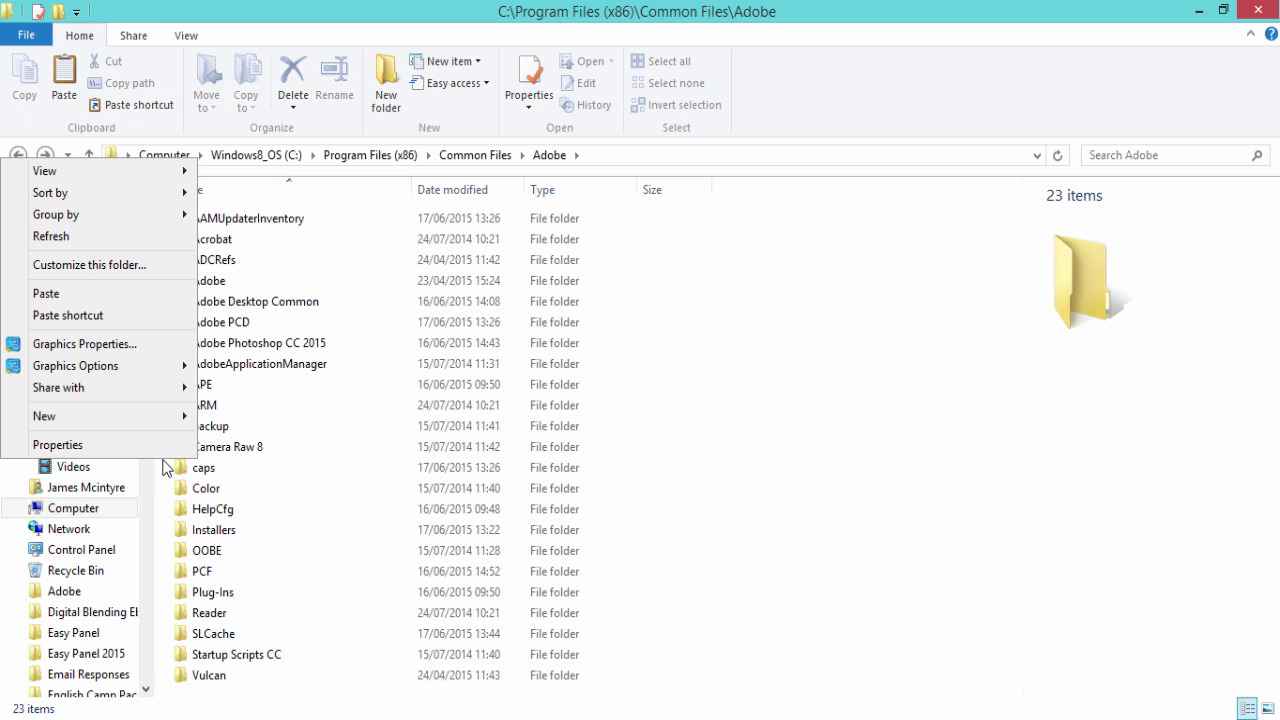
{"action": "mouse_move", "coordinate": [150, 424]}
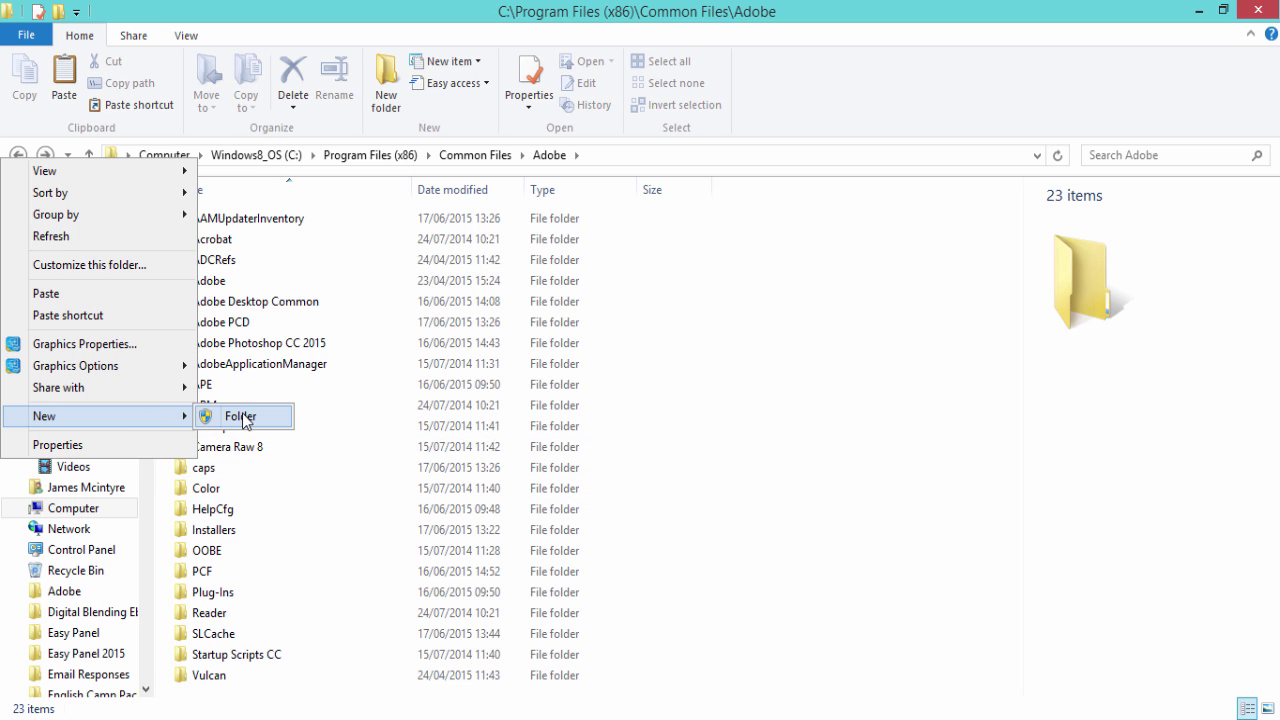
{"action": "left_click", "coordinate": [238, 416]}
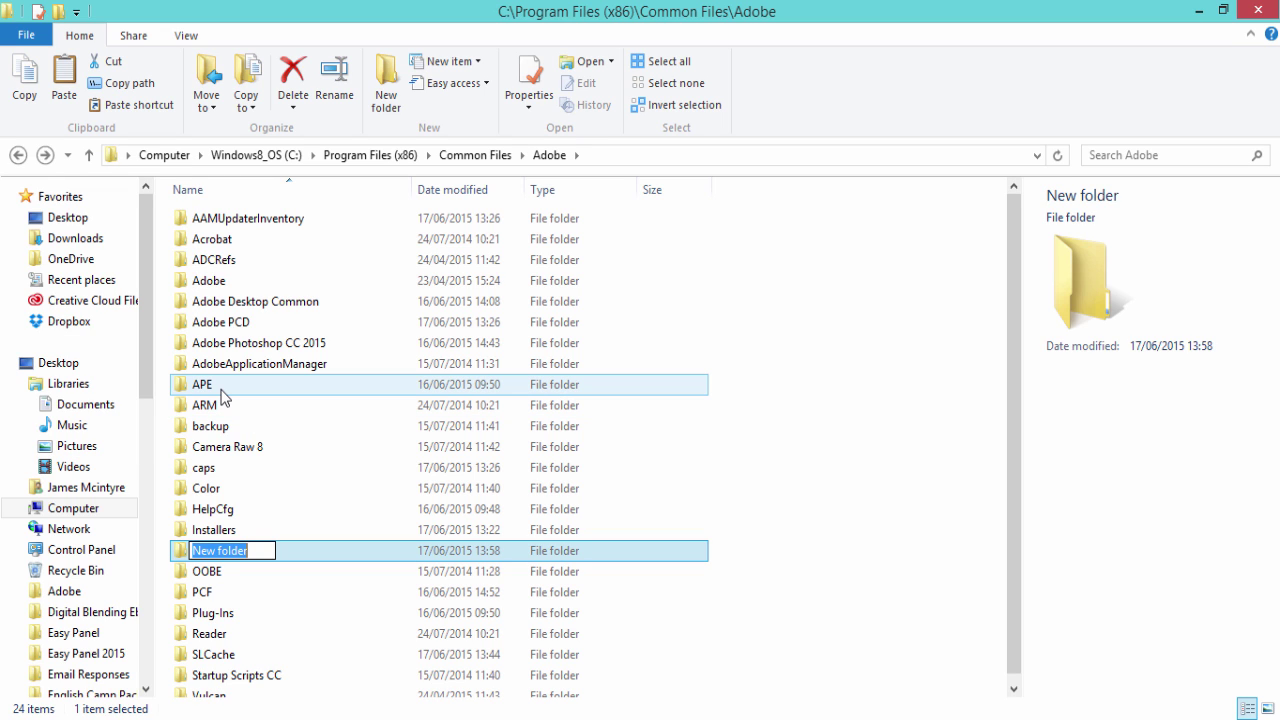
{"action": "type", "text": "CEP"}
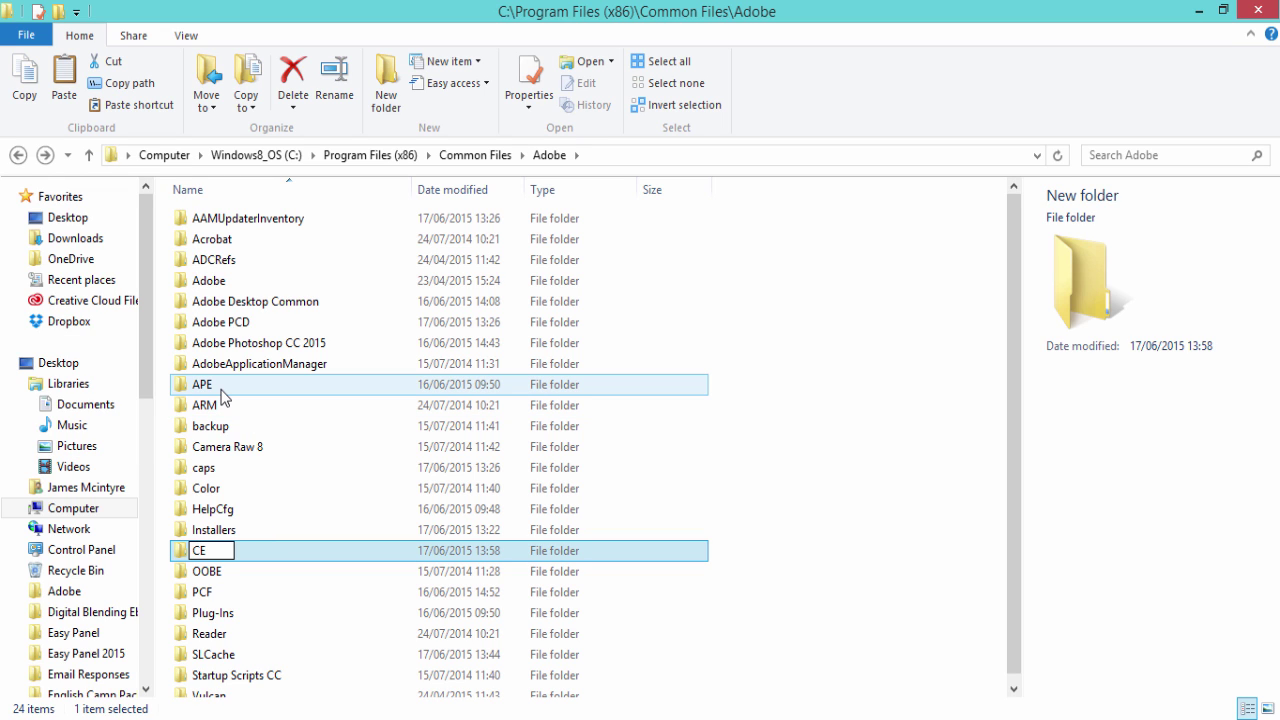
{"action": "left_click", "coordinate": [349, 552]}
{"action": "double_click", "coordinate": [228, 488]}
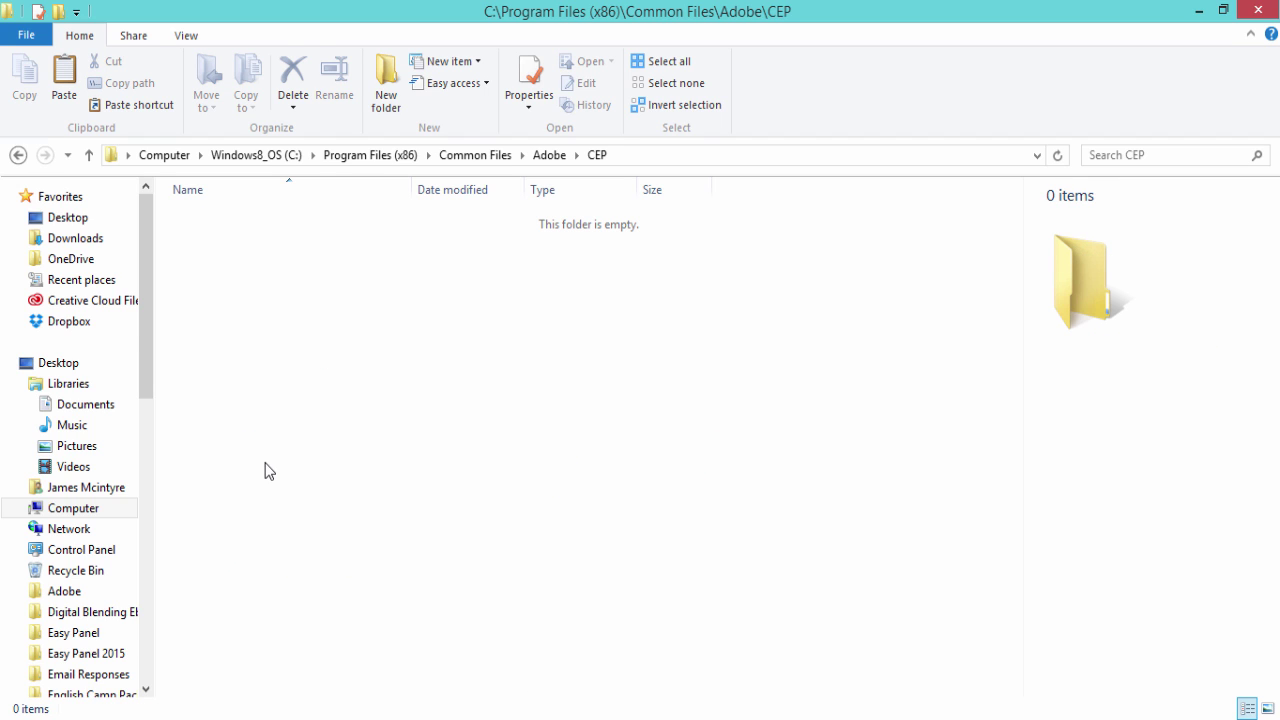
- Create a new folder named extensions inside CEP and open it
{"action": "right_click", "coordinate": [270, 471]}
{"action": "mouse_move", "coordinate": [243, 421]}
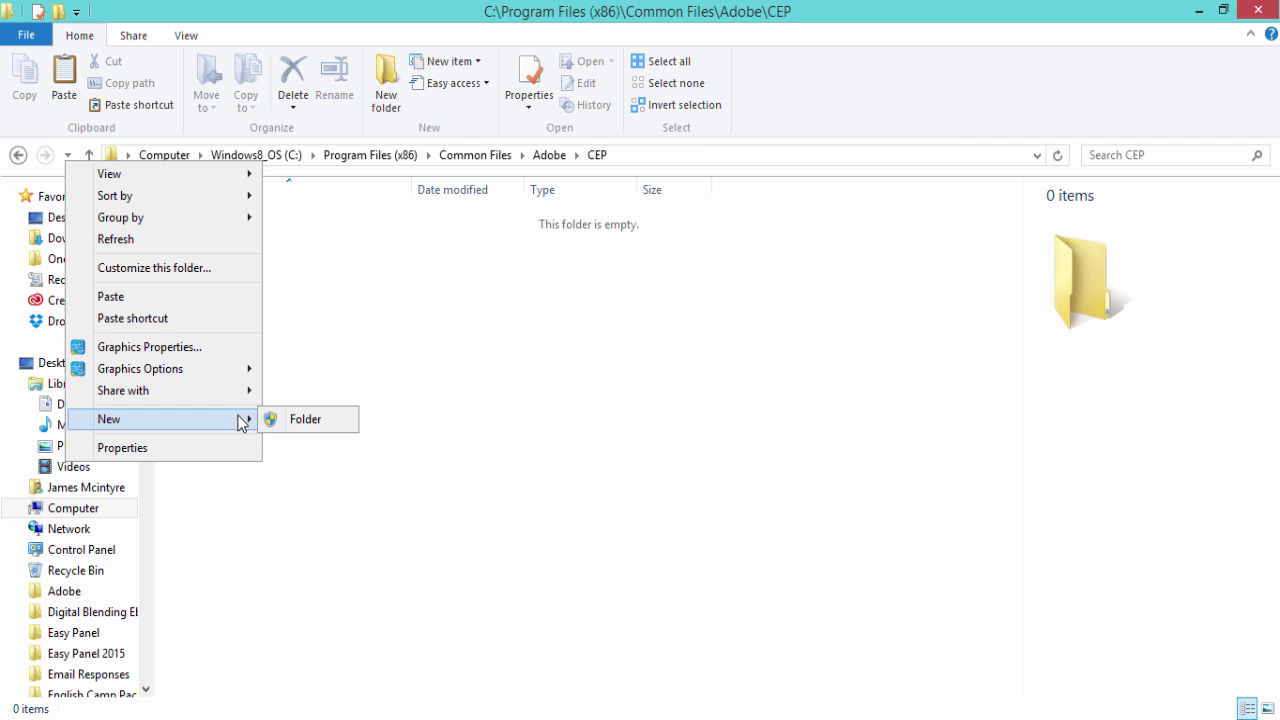
{"action": "left_click", "coordinate": [310, 421]}
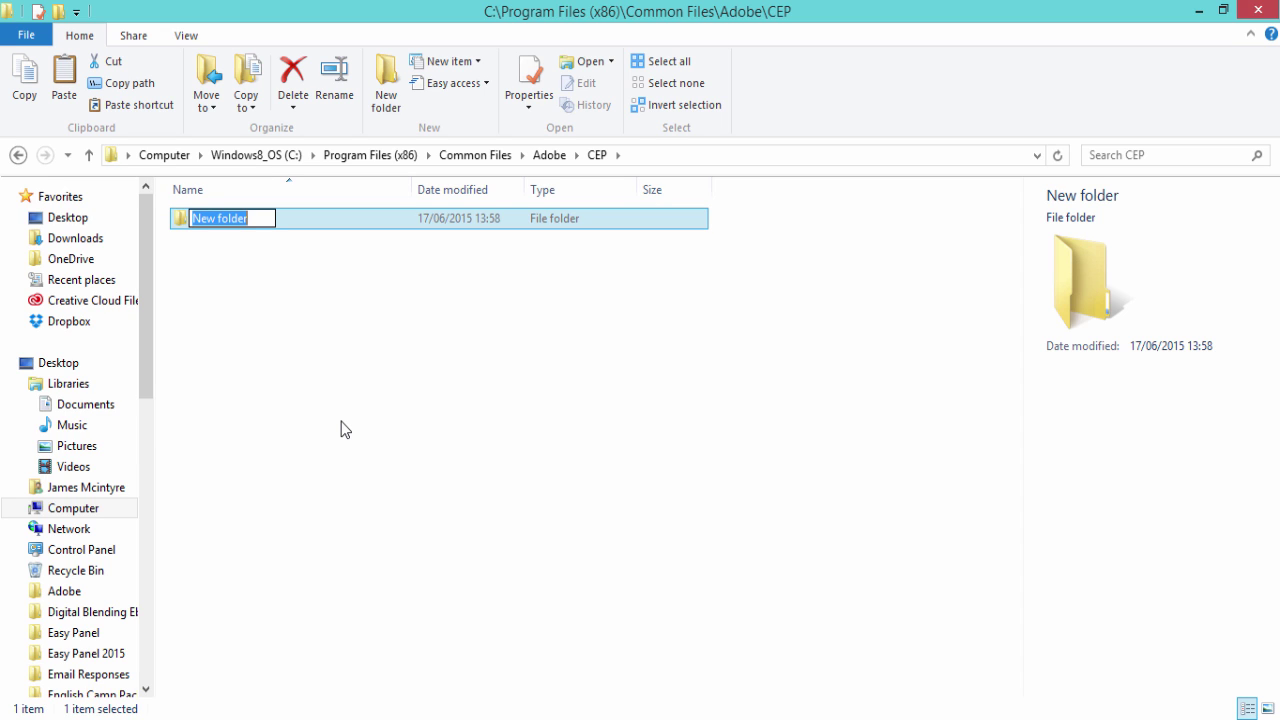
{"action": "type", "text": "exte"}
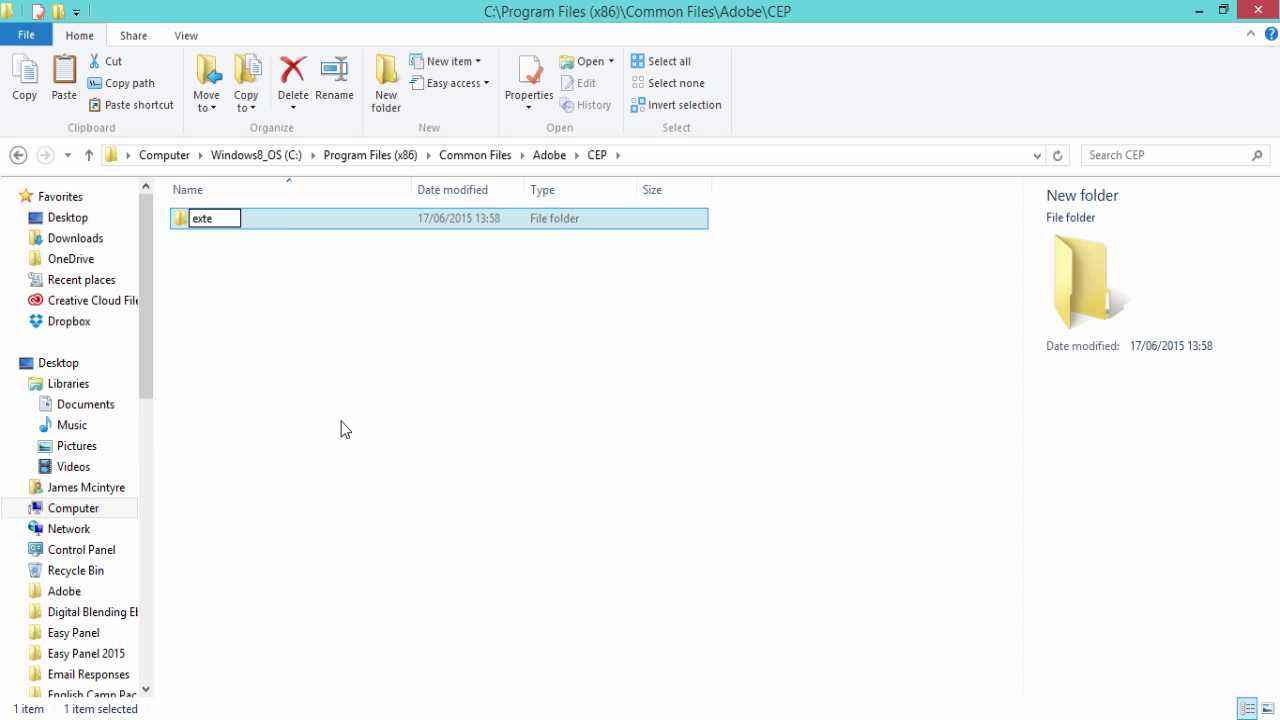
{"action": "type", "text": "nsions"}
{"action": "key", "text": "Escape"}
{"action": "double_click", "coordinate": [252, 222]}
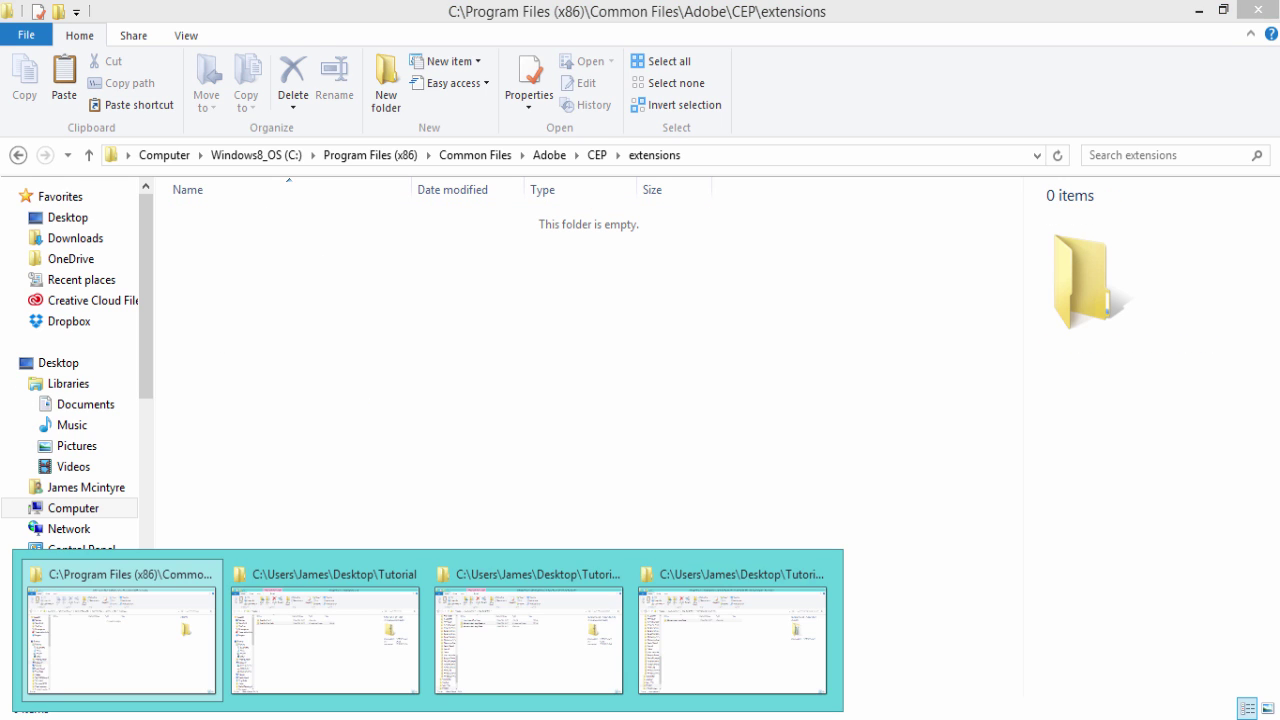
- Copy the Manual Install - Easy Panel folder from the Easy Panel 2015 window
{"action": "mouse_move", "coordinate": [349, 688]}
{"action": "mouse_move", "coordinate": [517, 655]}
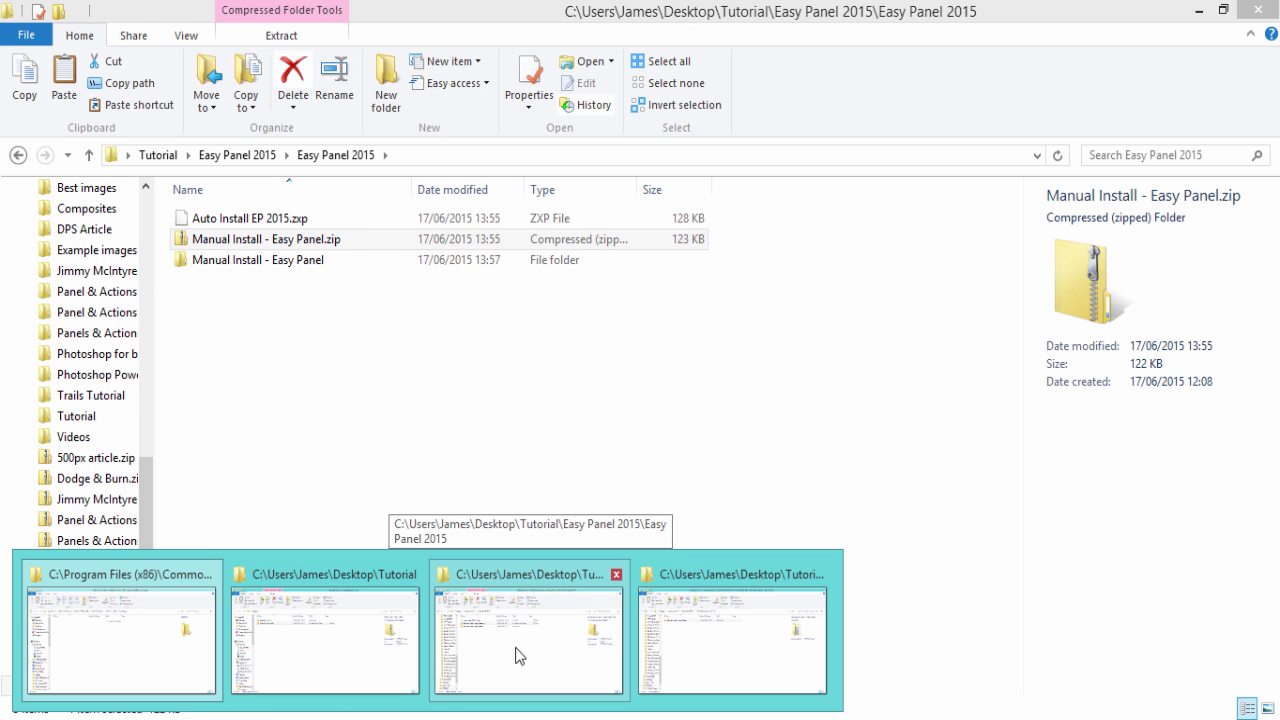
{"action": "left_click", "coordinate": [517, 655]}
{"action": "mouse_move", "coordinate": [624, 708]}
{"action": "left_click", "coordinate": [743, 652]}
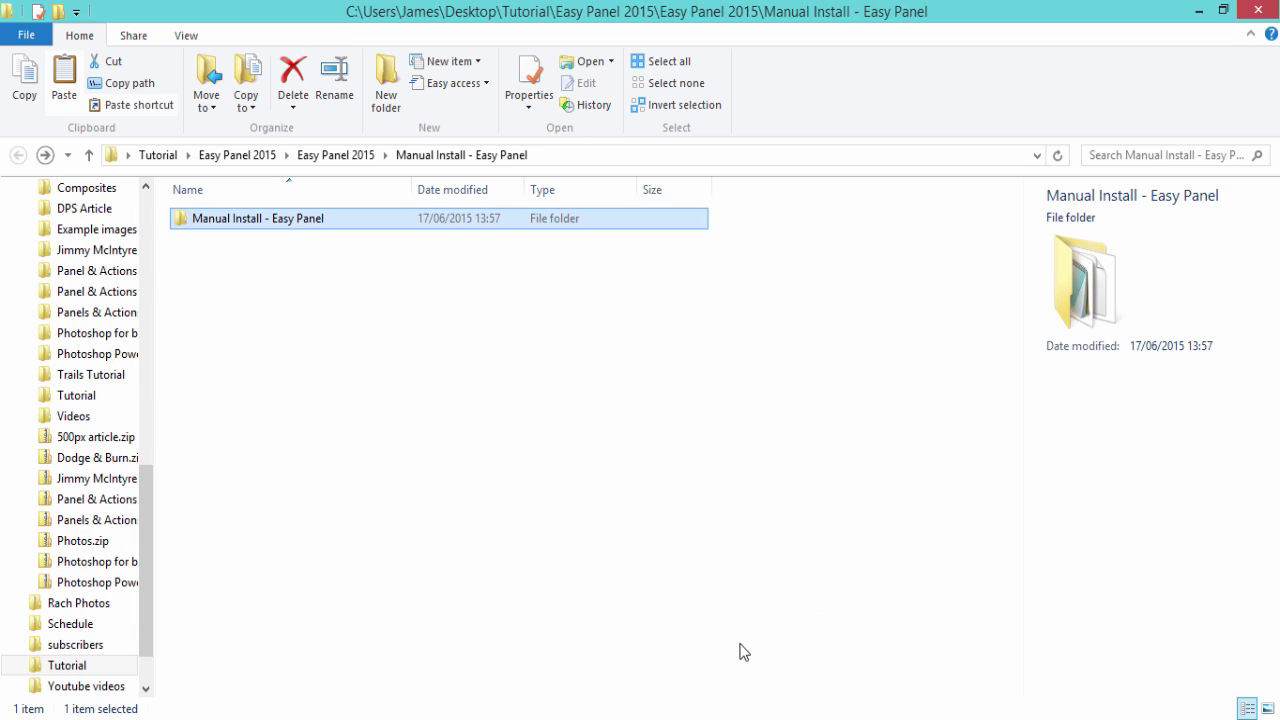
{"action": "right_click", "coordinate": [288, 220]}
{"action": "left_click", "coordinate": [170, 493]}
- Paste the folder into the new extensions folder, granting administrator permission
{"action": "mouse_move", "coordinate": [430, 712]}
{"action": "left_click", "coordinate": [138, 590]}
{"action": "right_click", "coordinate": [270, 426]}
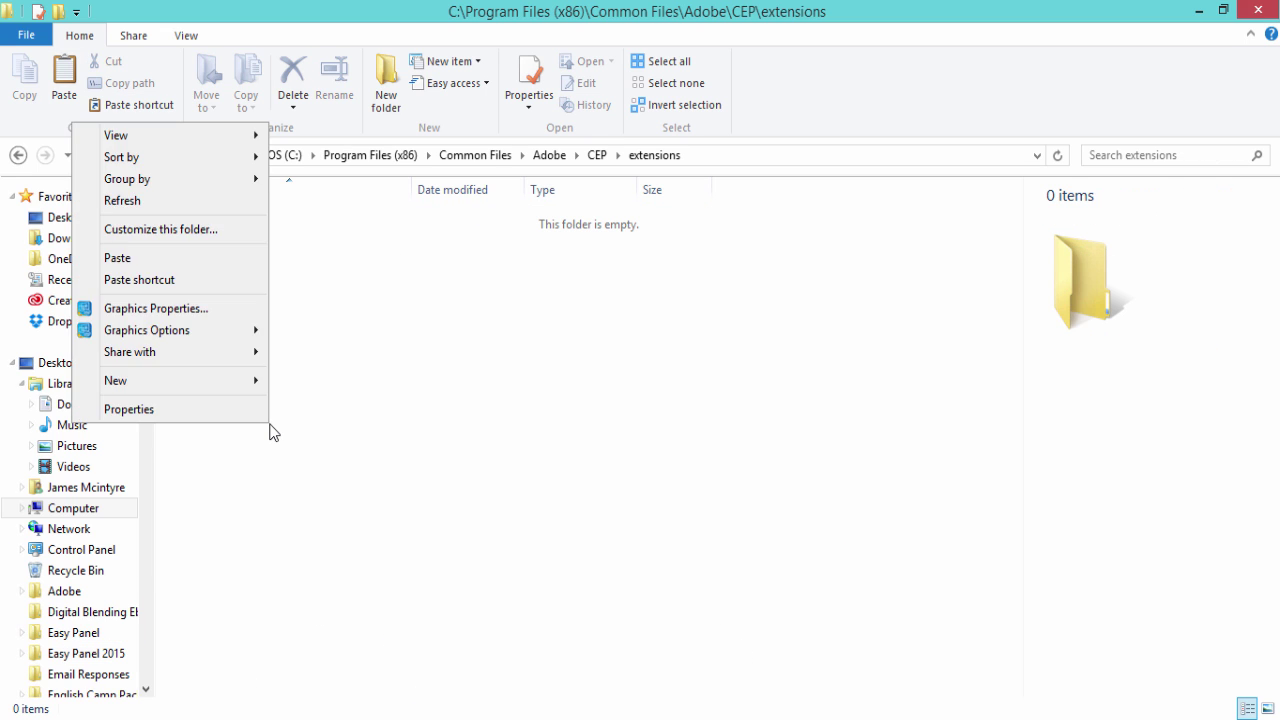
{"action": "left_click", "coordinate": [177, 260]}
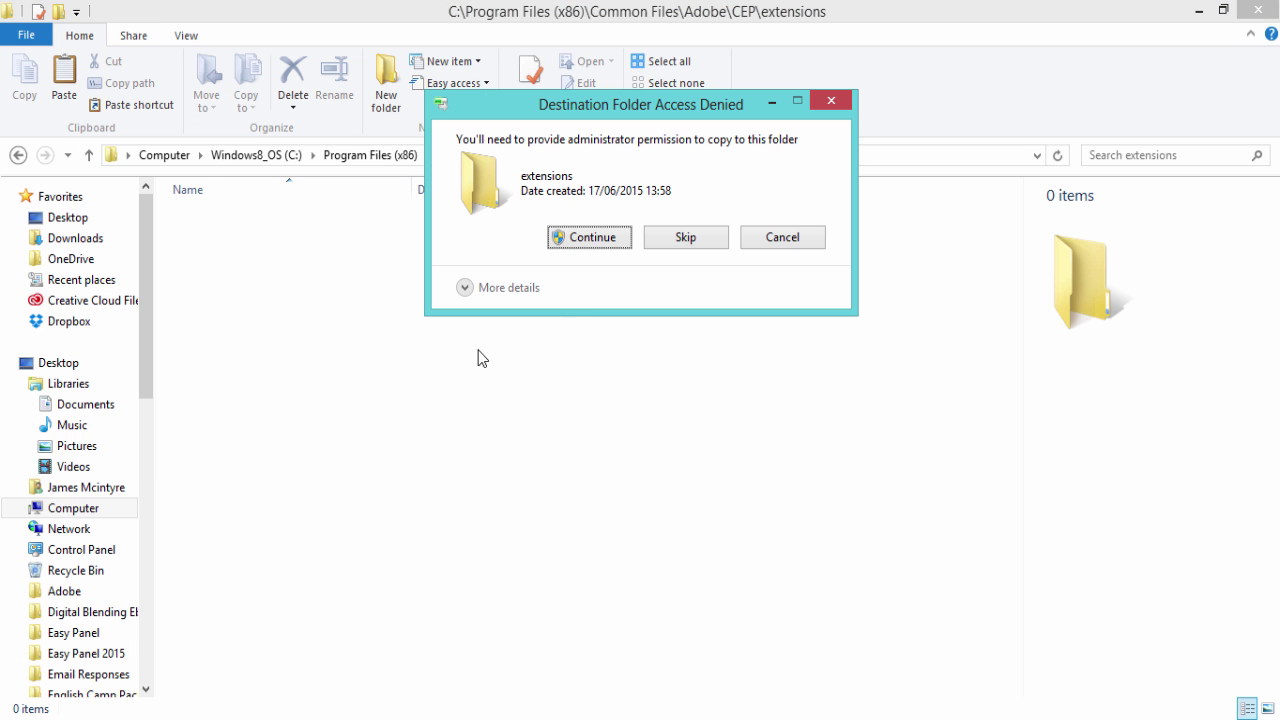
{"action": "left_click", "coordinate": [600, 238]}
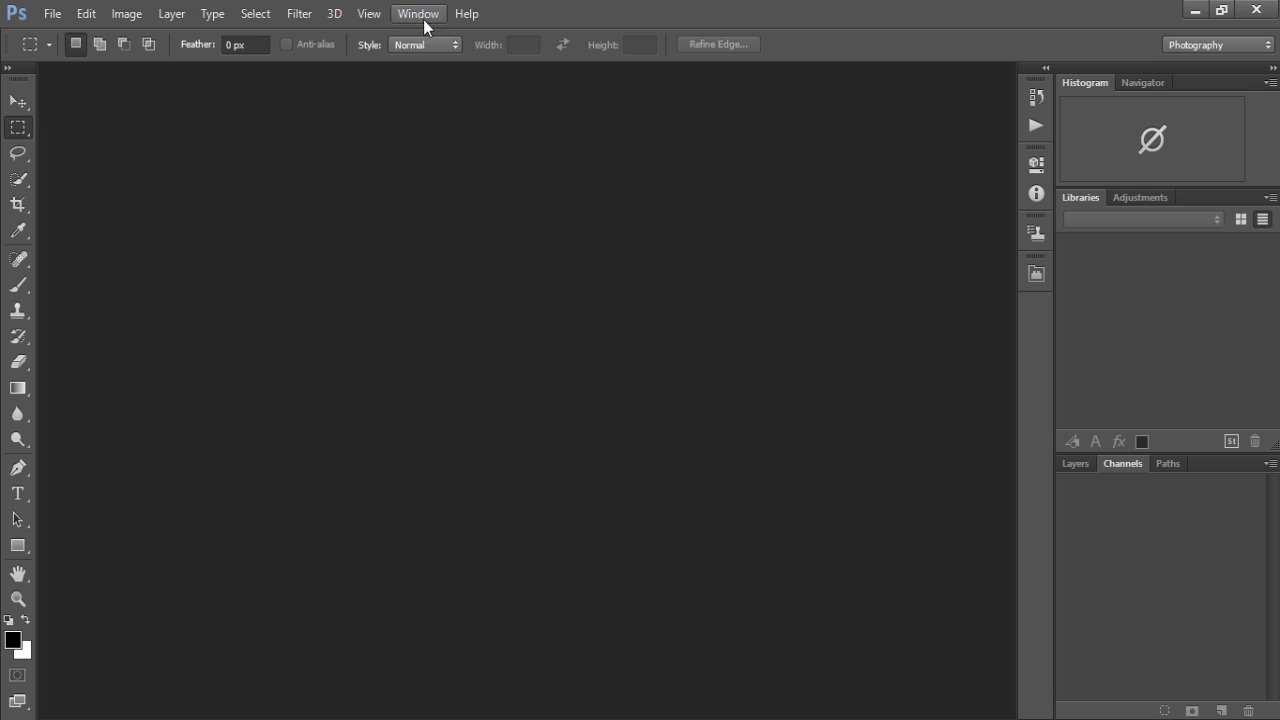
- Open Easy Panel from Window > Extensions in Photoshop CC 2015
{"action": "left_click", "coordinate": [424, 18]}
{"action": "mouse_move", "coordinate": [430, 104]}
{"action": "left_click", "coordinate": [327, 120]}
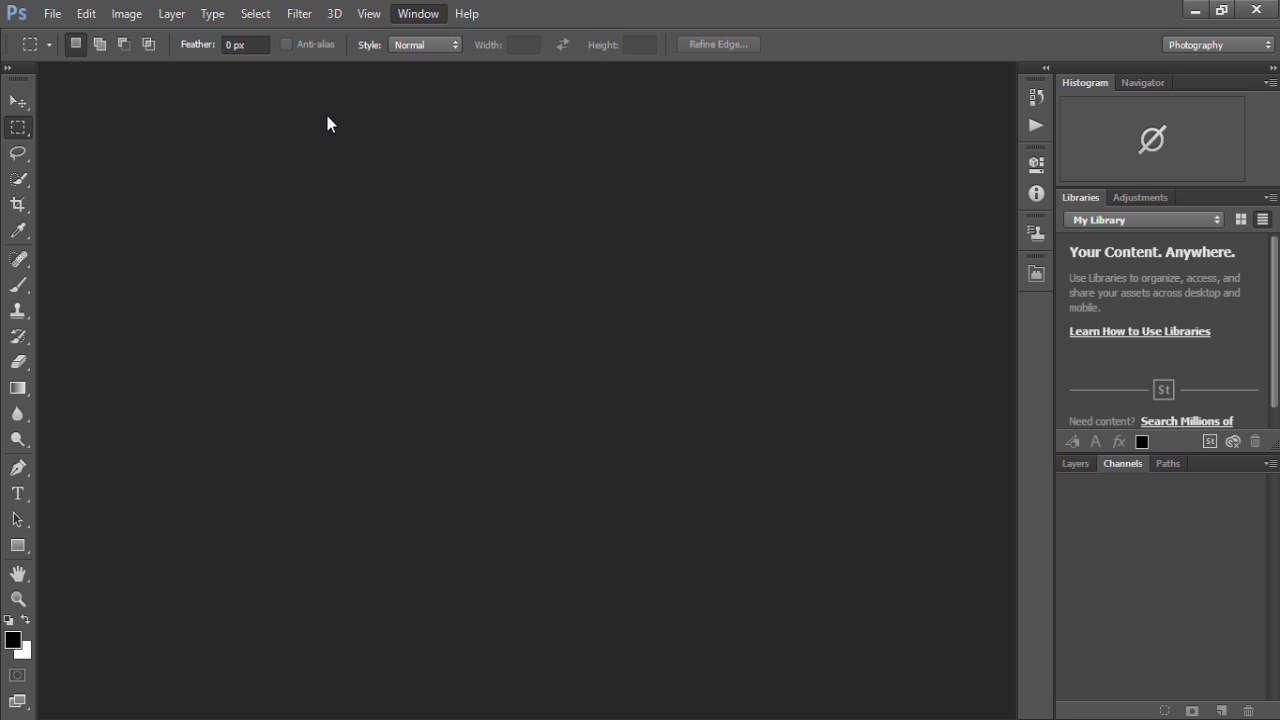